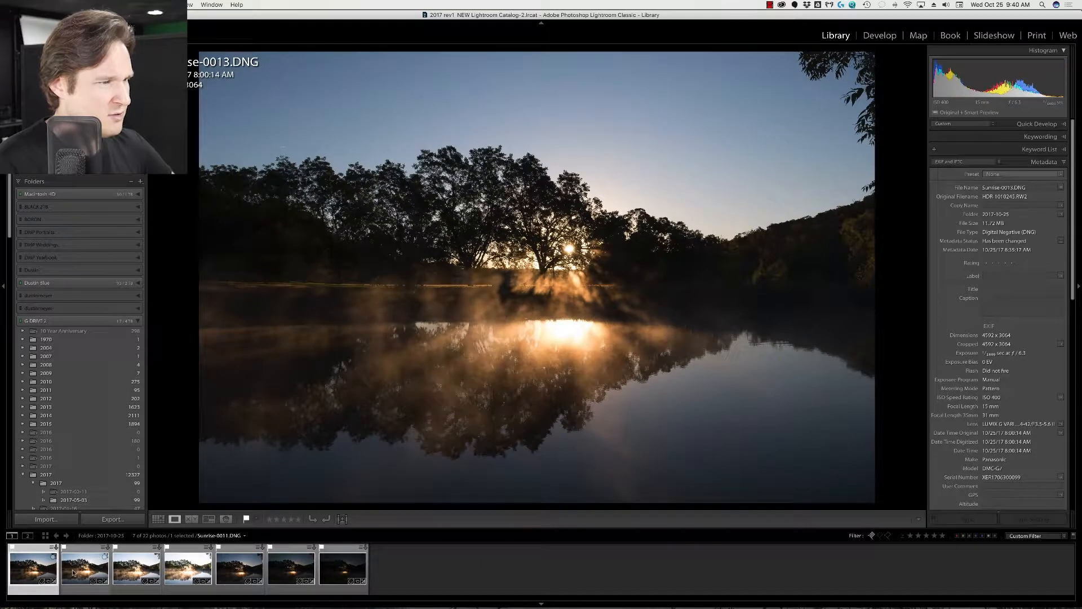
Review the bracketed sunrise exposures one after another at full view, through to the darkest frame
left_click(75, 570)
left_click(136, 570)
left_click(187, 569)
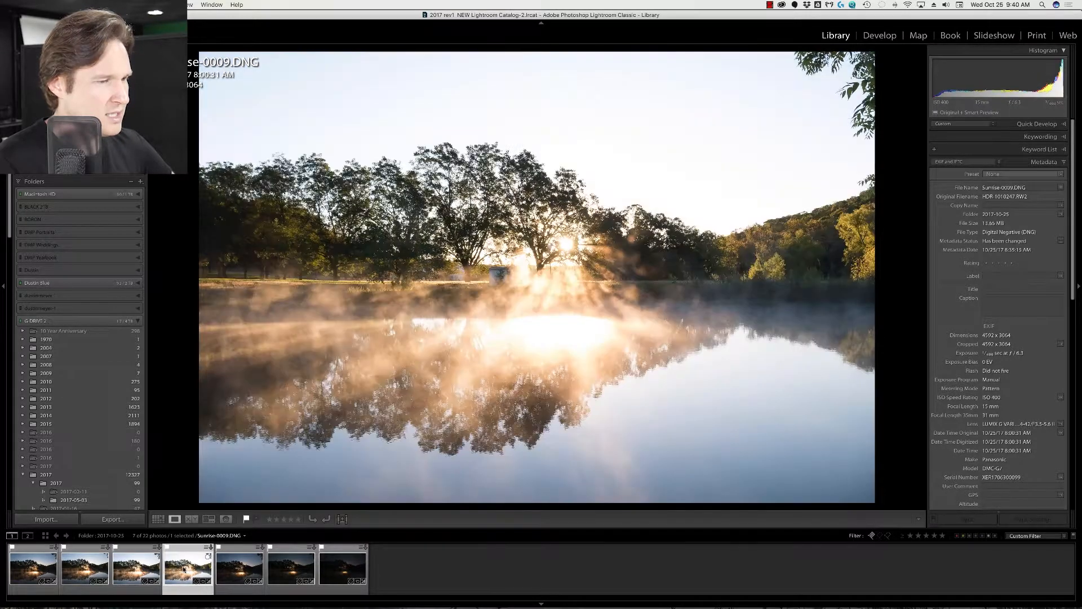
left_click(235, 567)
left_click(291, 568)
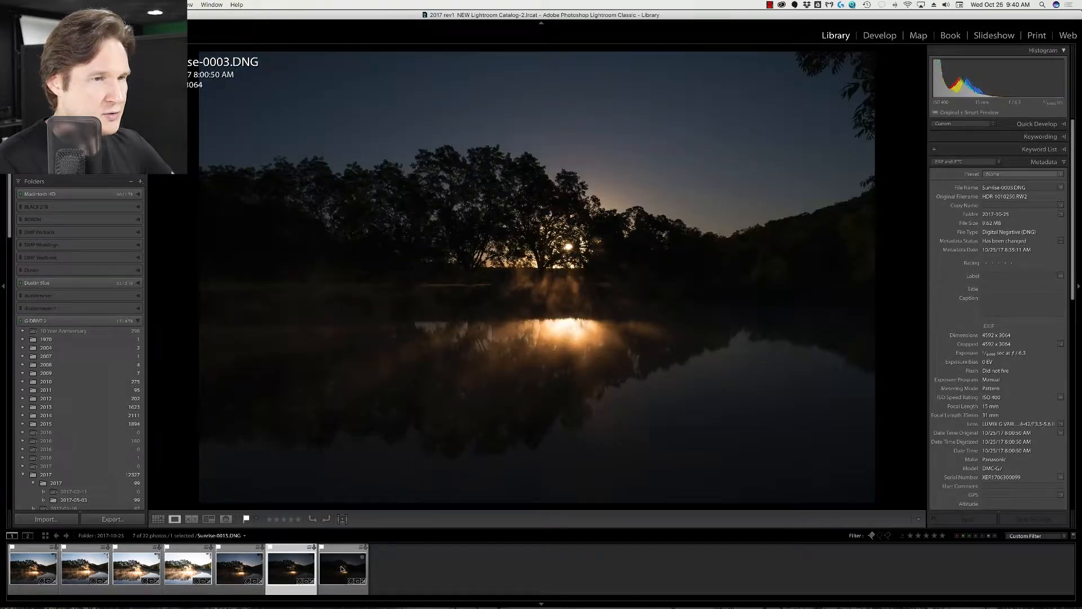
left_click(341, 569)
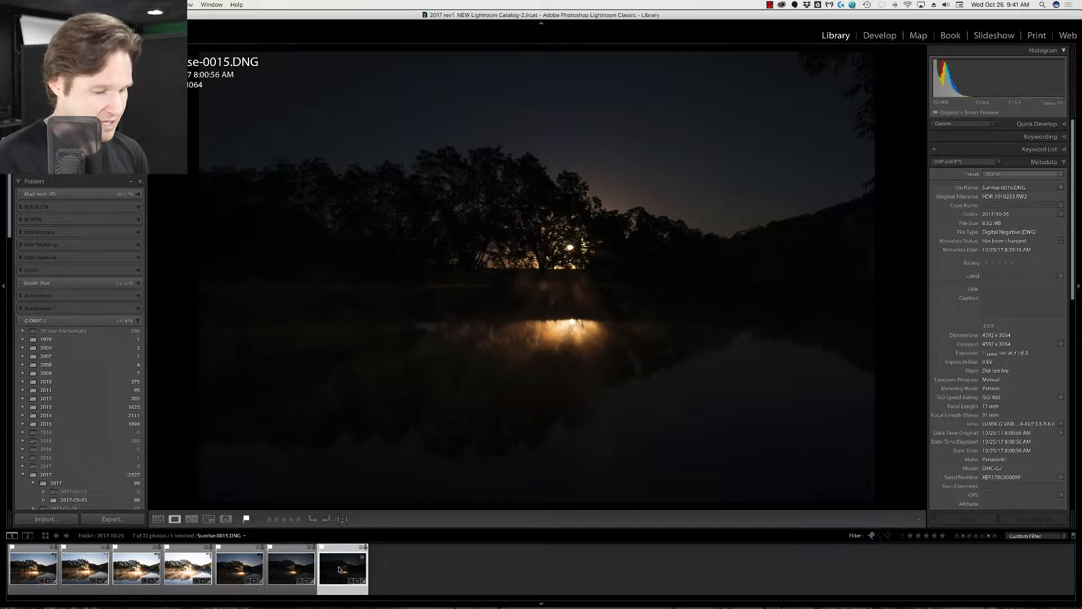
Select all seven bracketed sunrise exposures in the grid and start an HDR photo merge
key("g")
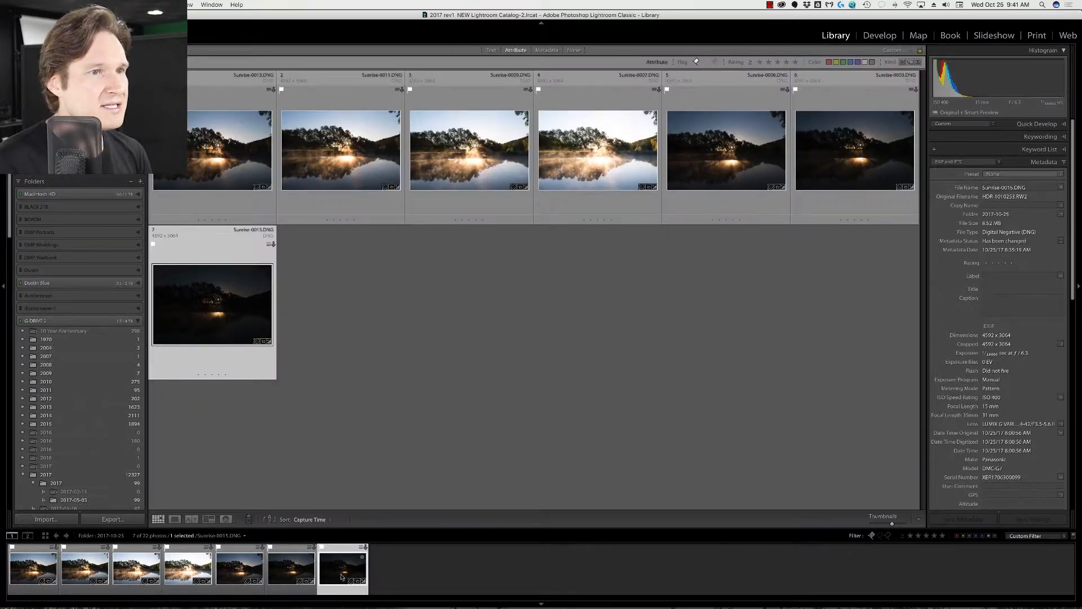
left_click(235, 177)
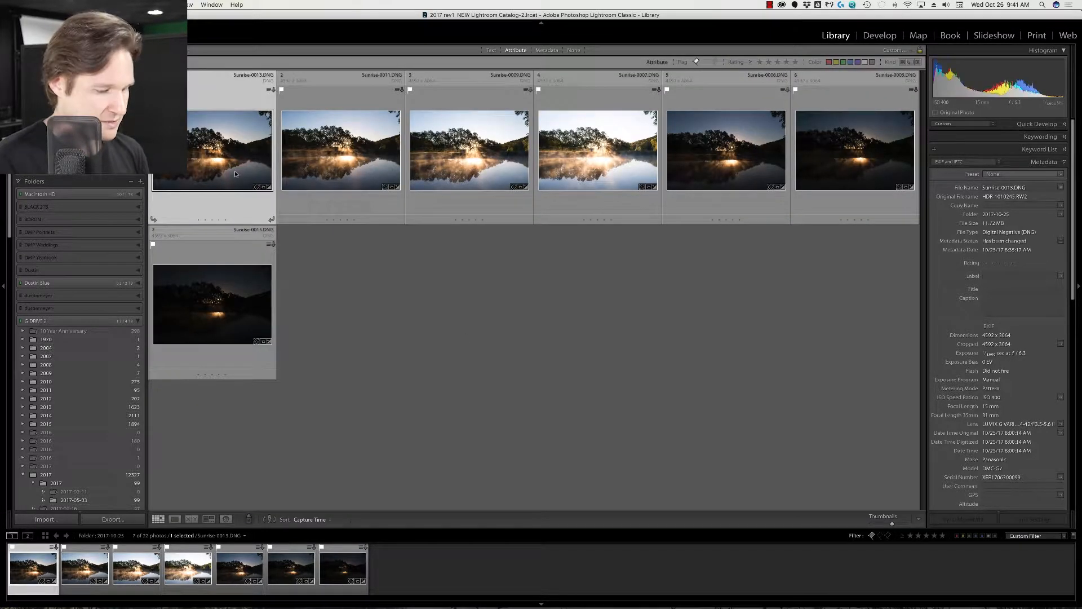
key("super+a")
right_click(236, 173)
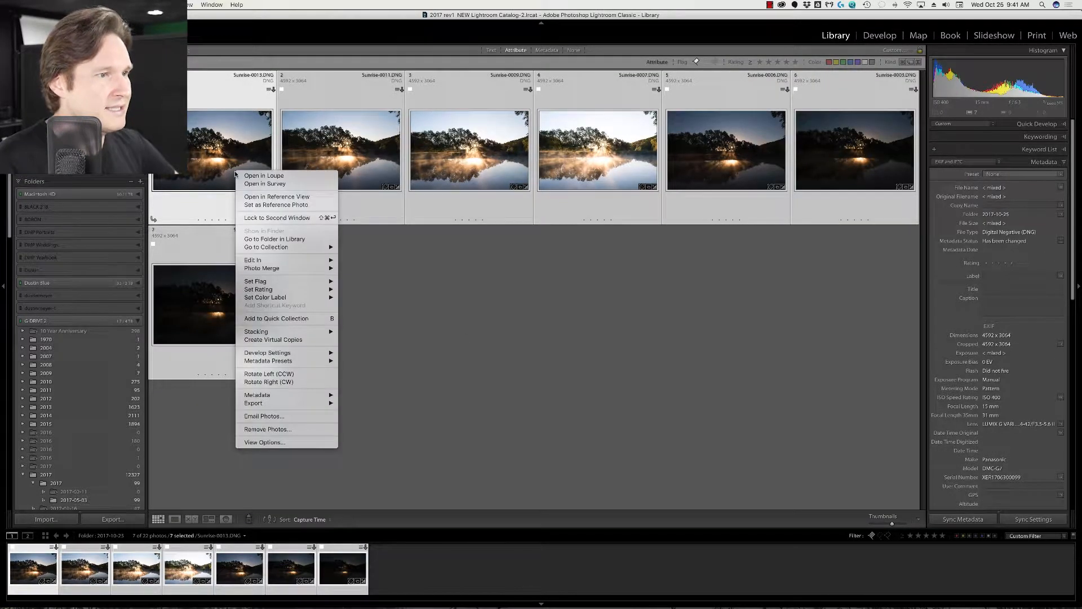
mouse_move(273, 269)
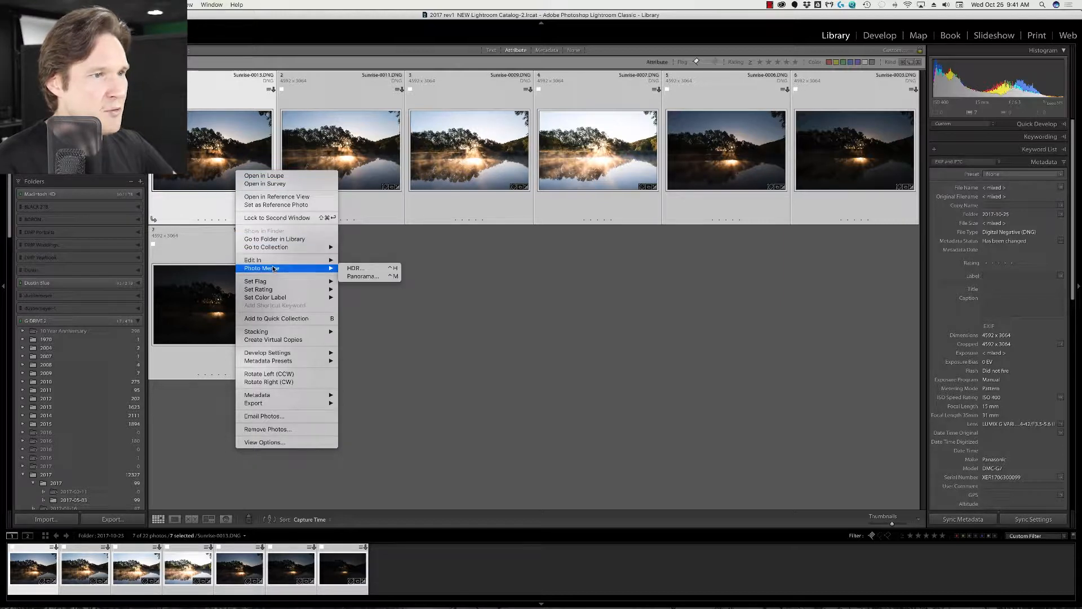
left_click(365, 270)
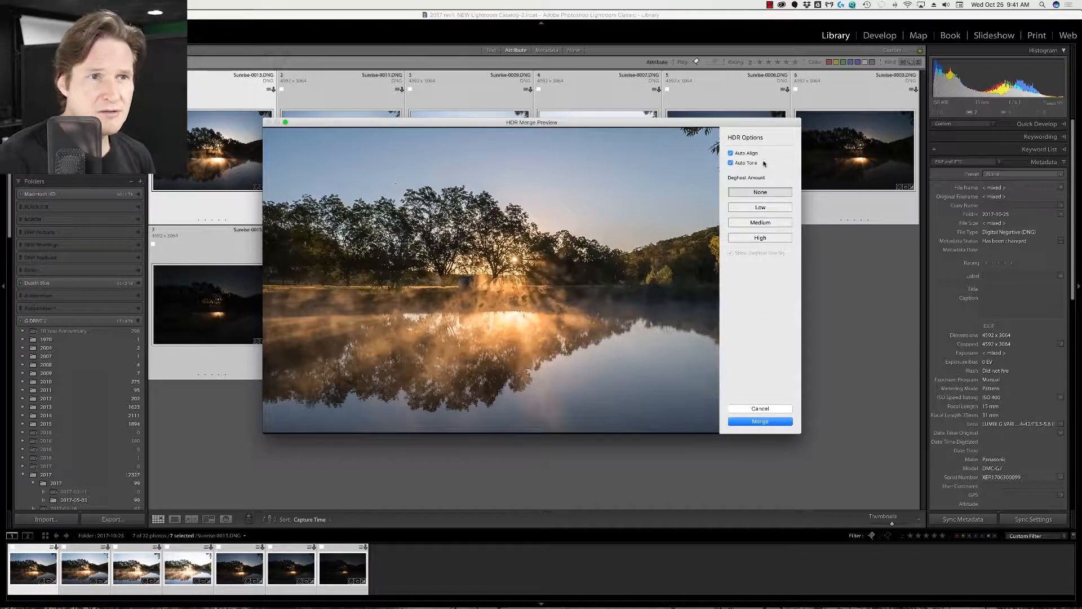
Compare the HDR preview without Auto Tone, and merge with Auto Align and Auto Tone enabled and deghosting set to None
left_click(731, 163)
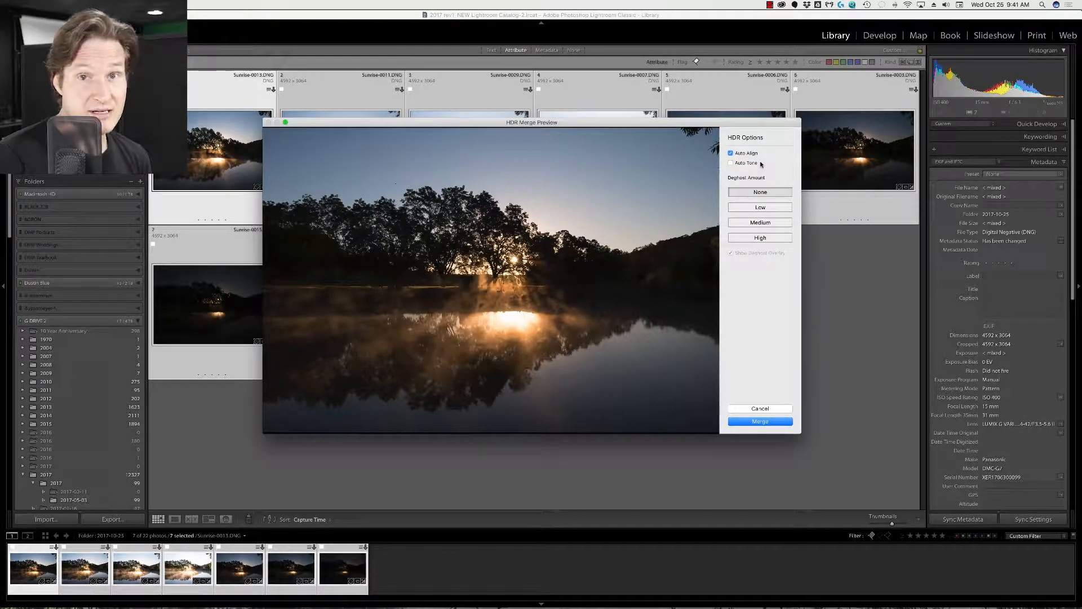
left_click(731, 163)
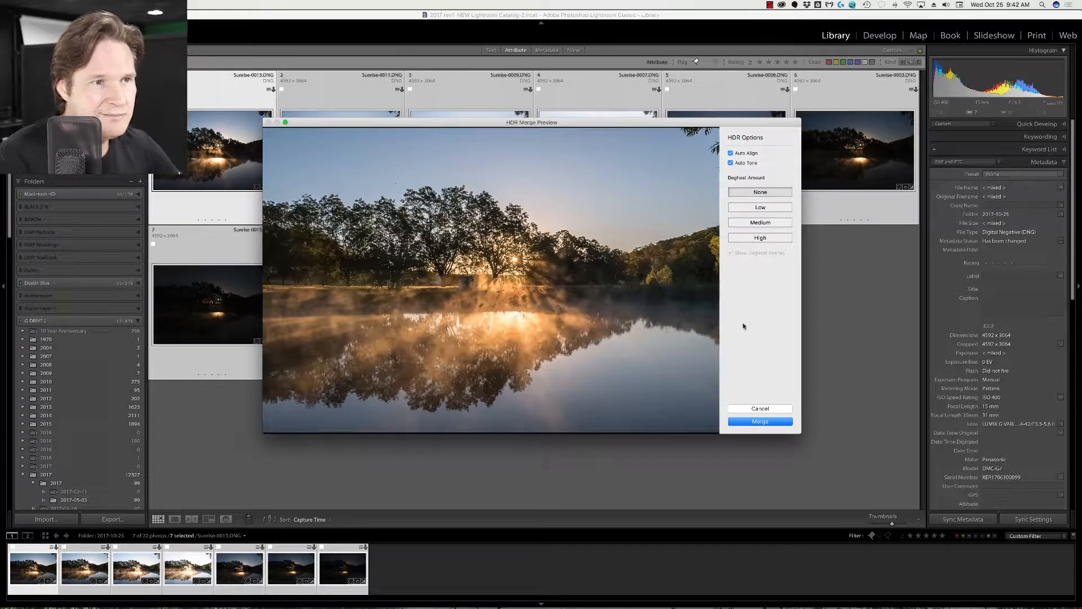
left_click(763, 422)
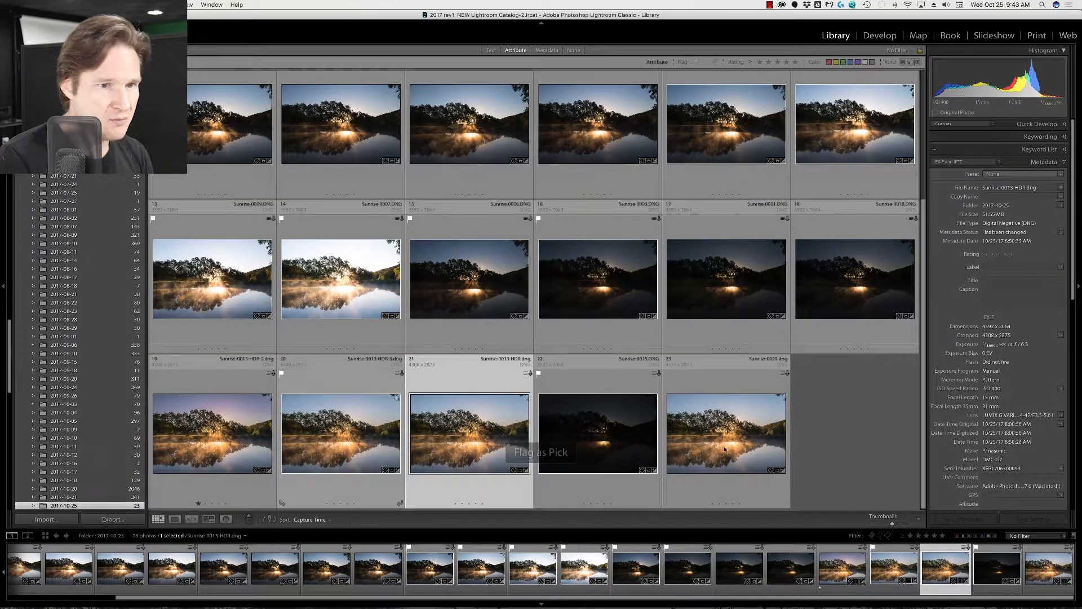
Filter the folder to flagged photos and rate the merged Sunrise-0013-HDR-3.dng with one star
left_click(871, 536)
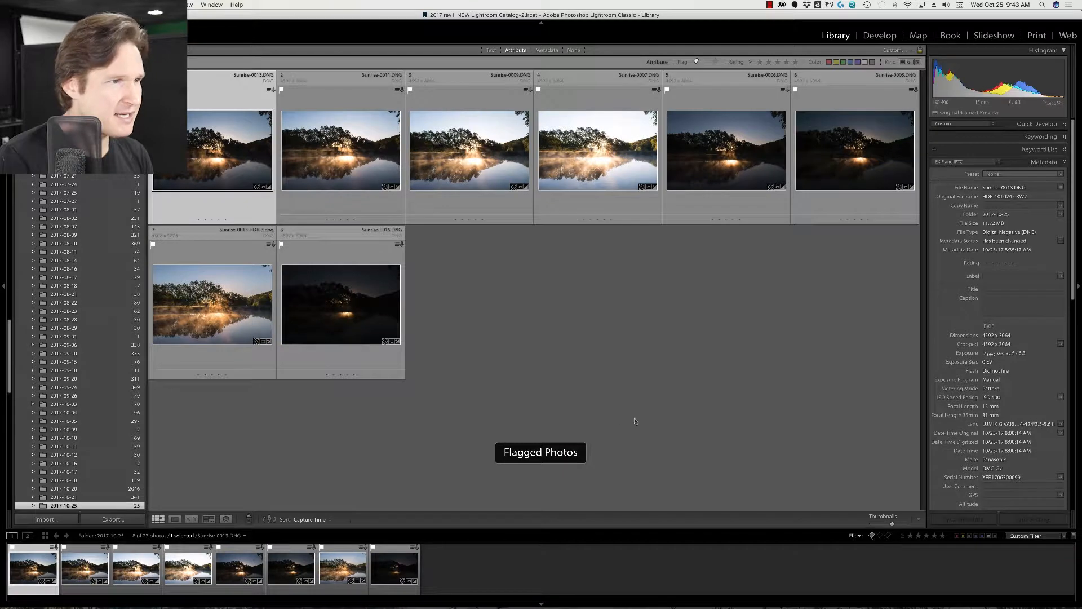
left_click(231, 324)
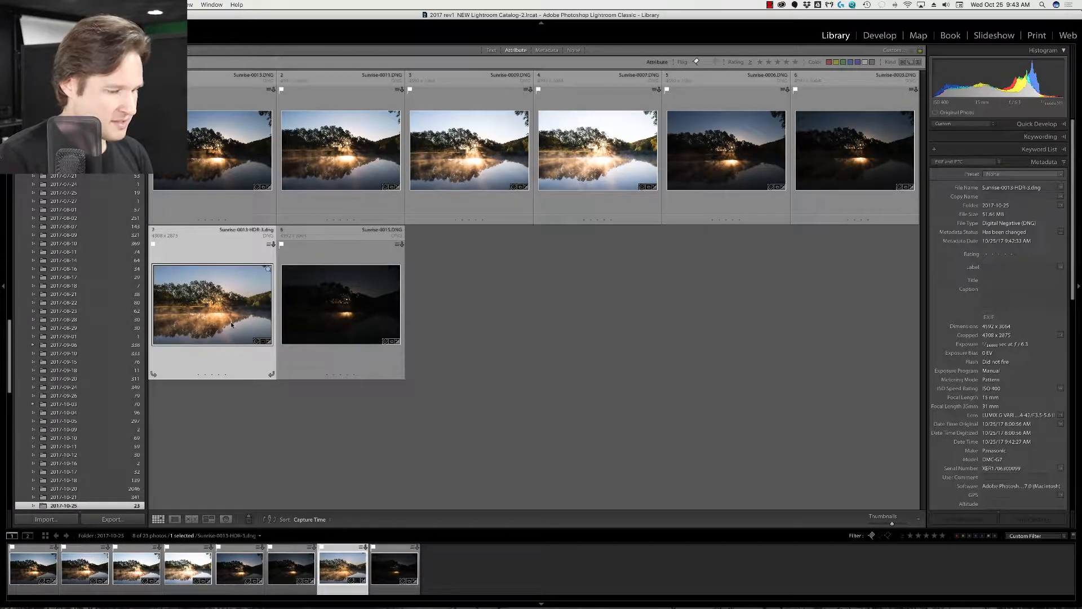
key("1")
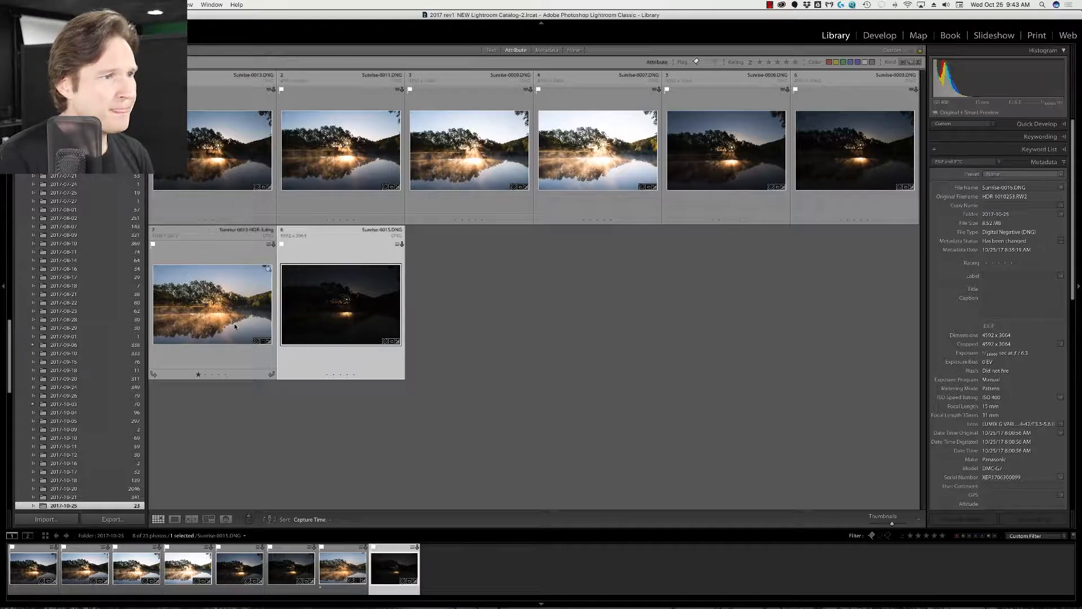
Open the merged HDR photo in Develop and remove the bird from the sky above the trees with a healing spot
double_click(235, 325)
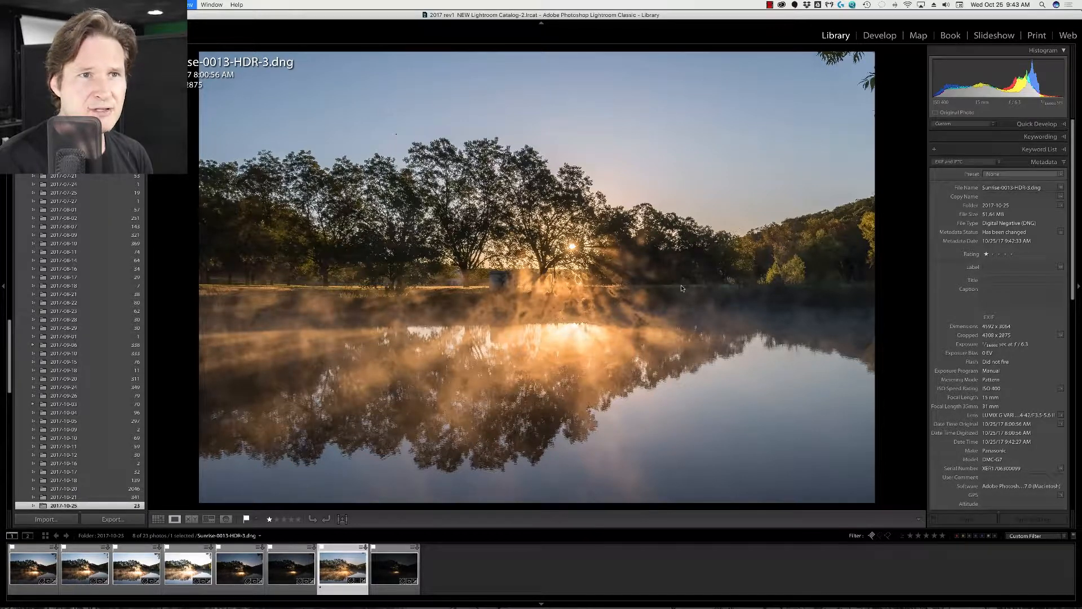
key("d")
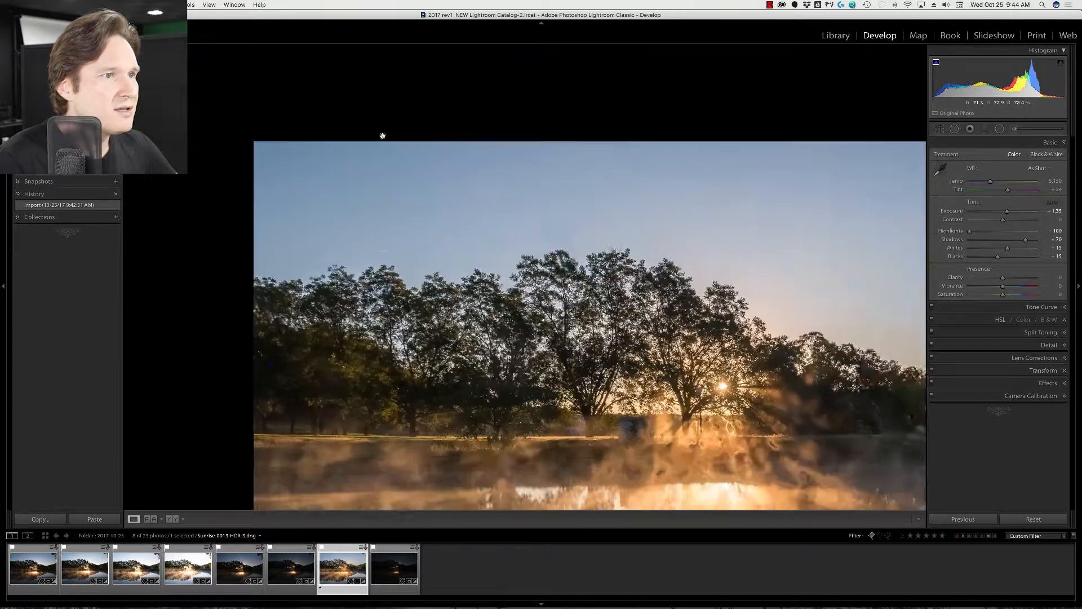
left_click(383, 136)
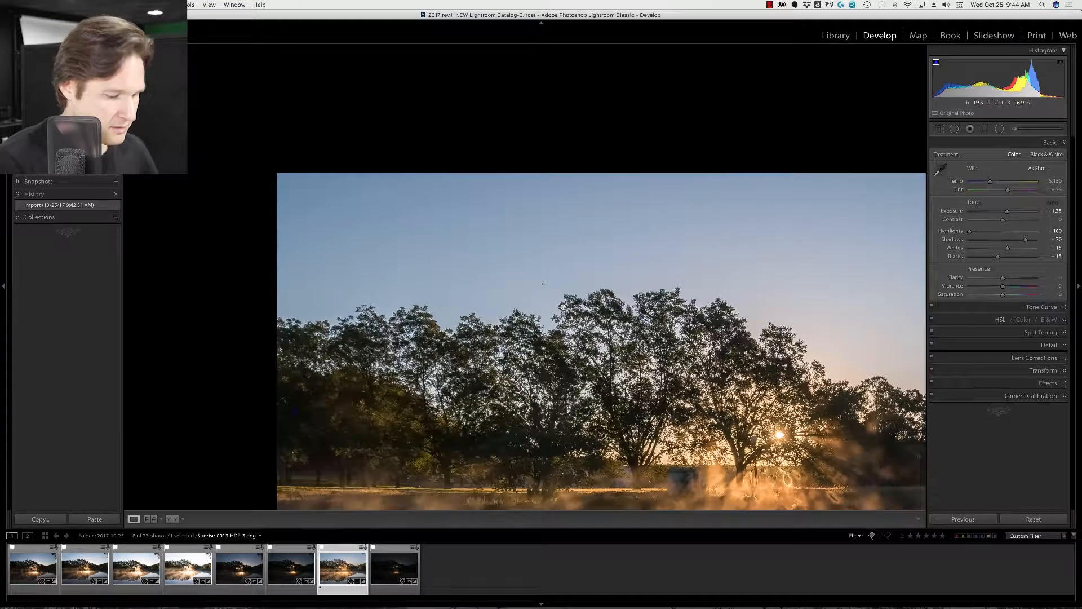
left_click(563, 308)
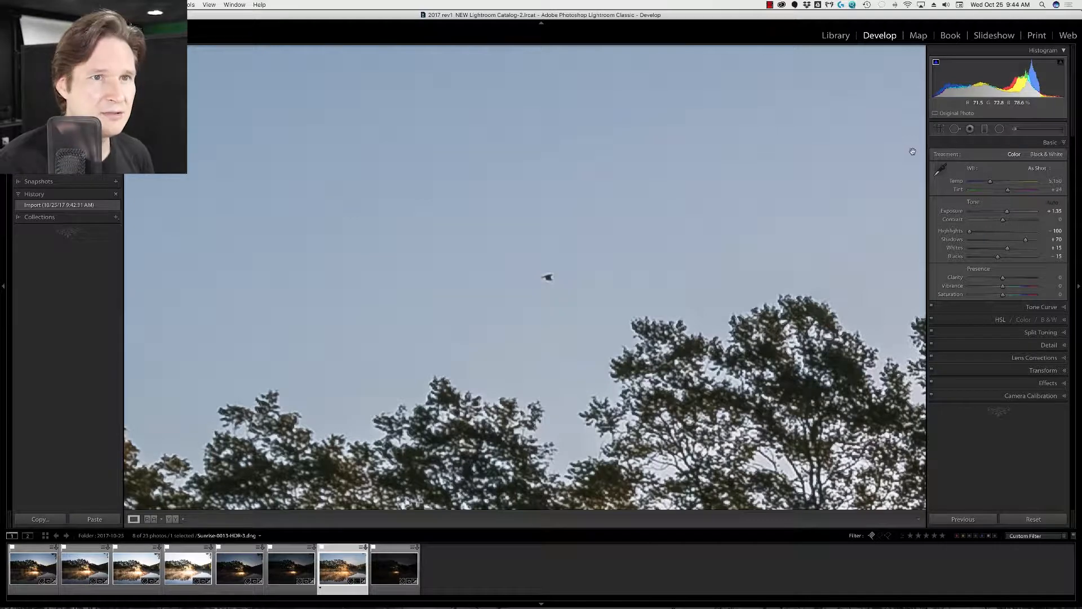
left_click(955, 128)
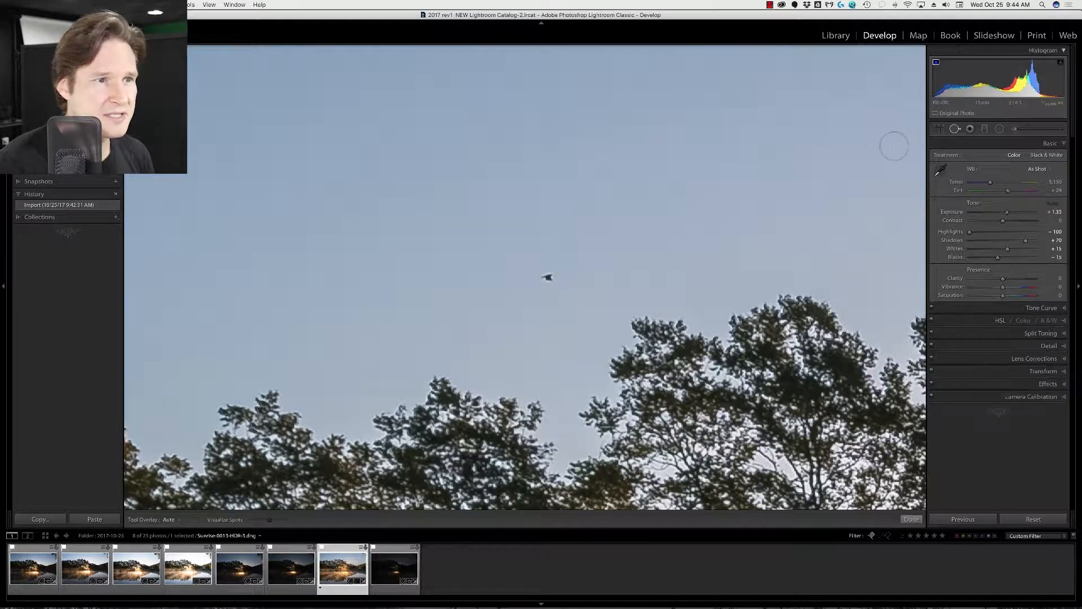
left_click(548, 275)
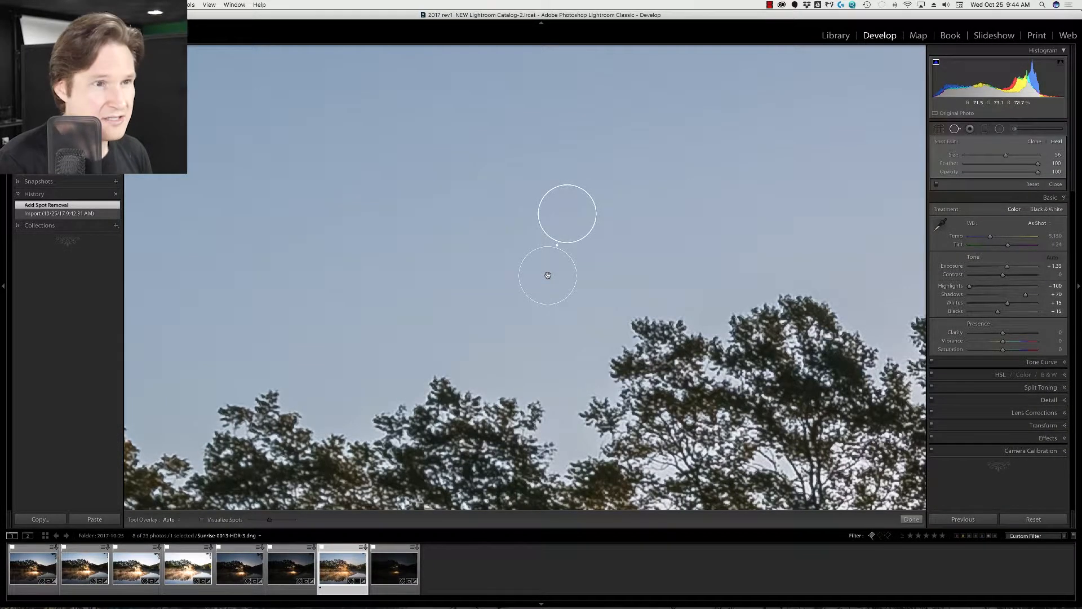
key("z")
key("super+minus")
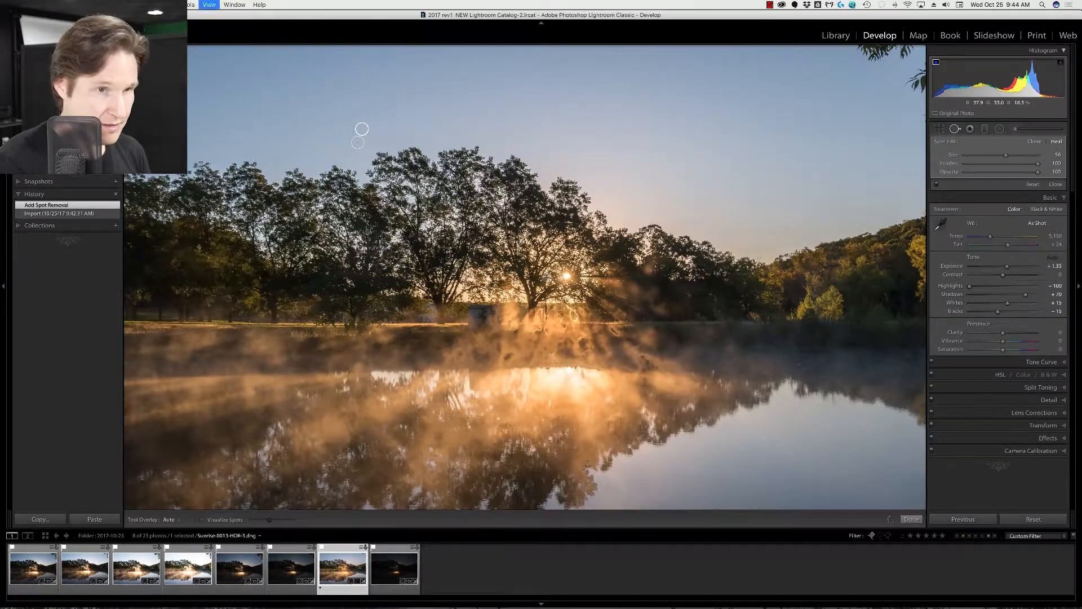
left_click(954, 129)
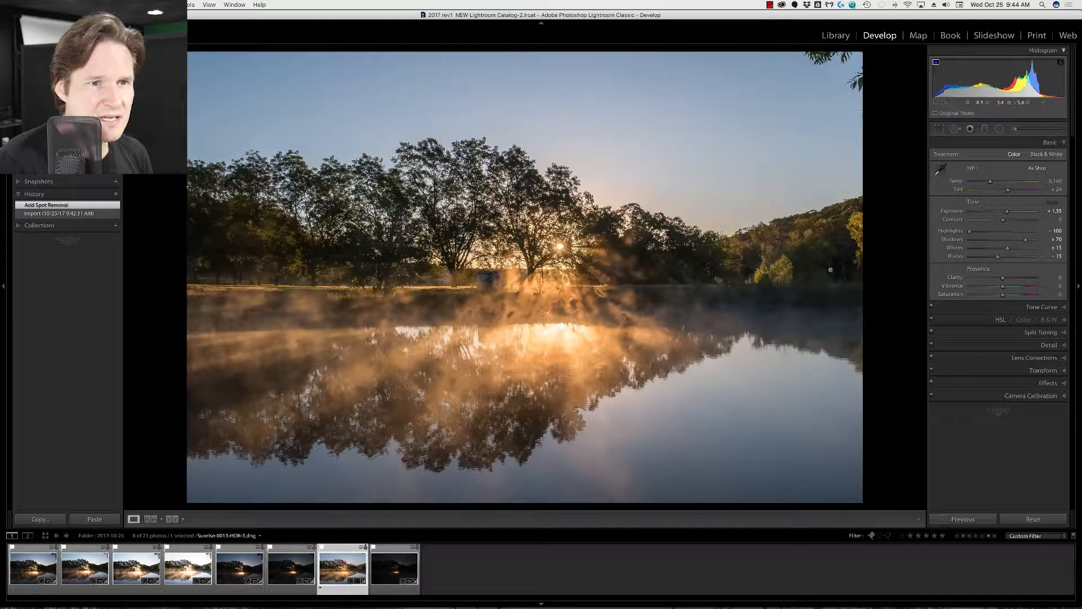
Heal the ringed dark artifact in the mist below the sun with a size 69 spot, sampling from the area just to its right
left_click(826, 268)
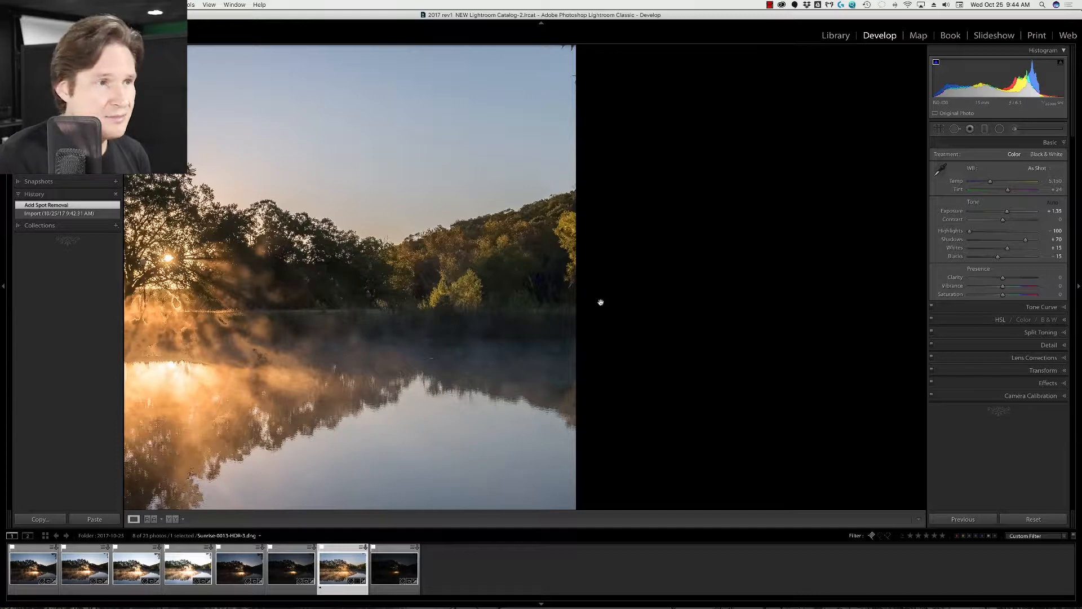
left_click(537, 314)
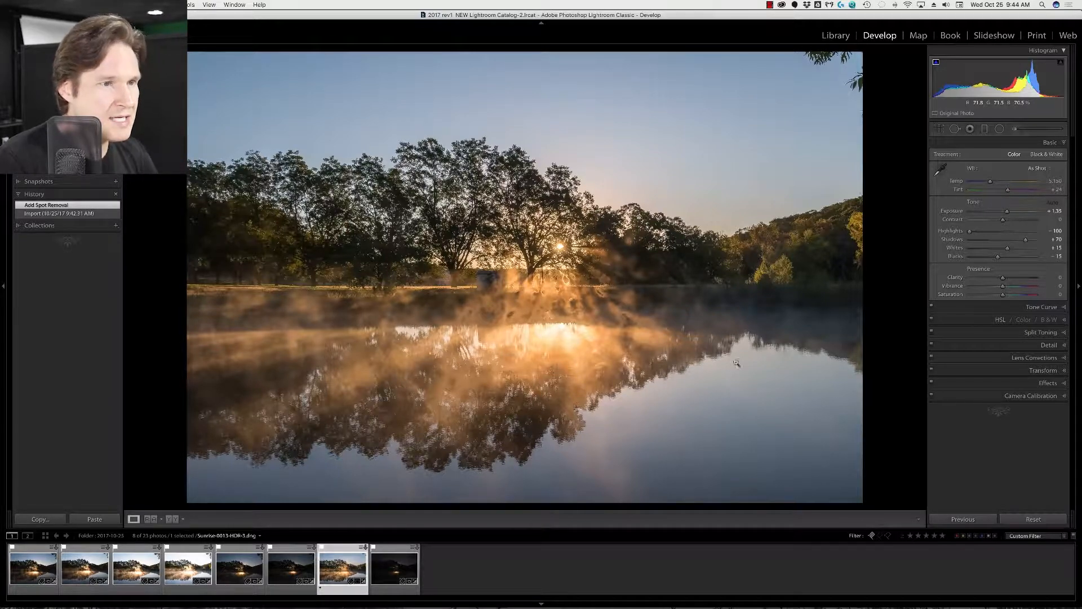
left_click(567, 281)
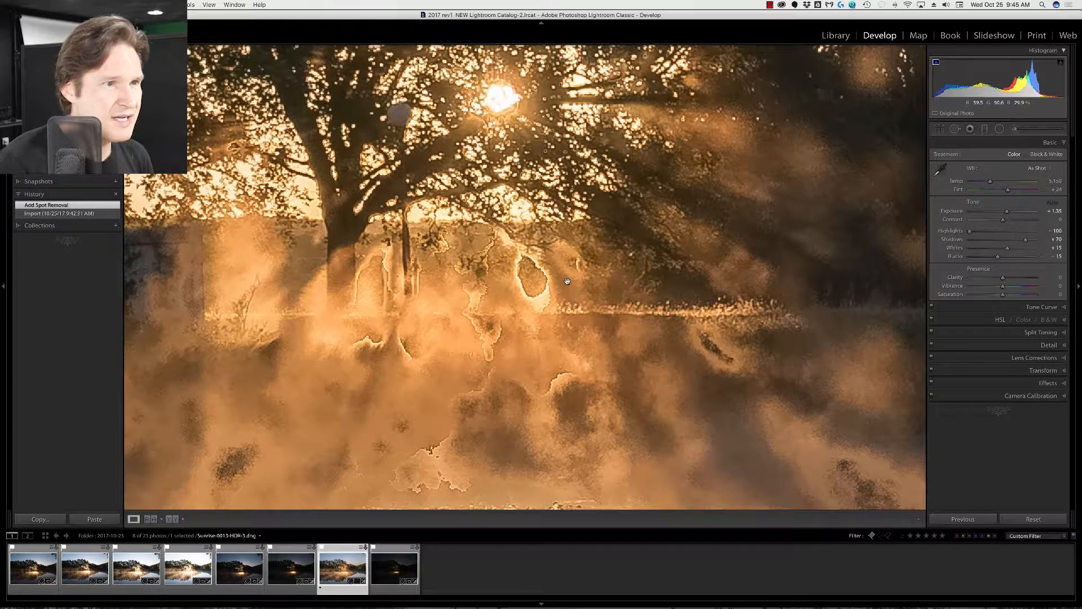
left_click_drag(545, 305, 593, 254)
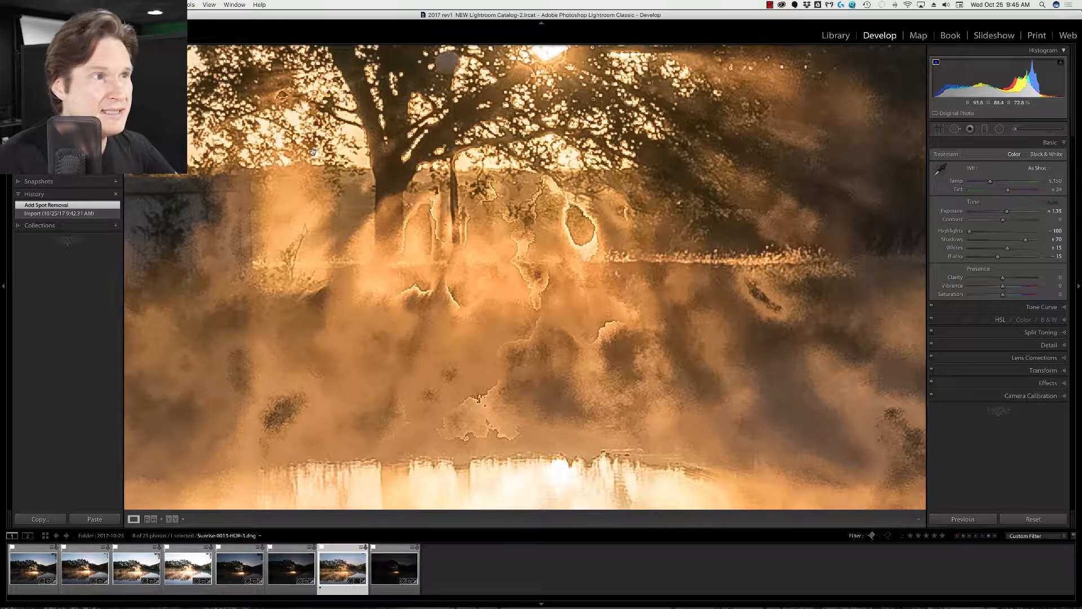
left_click(955, 128)
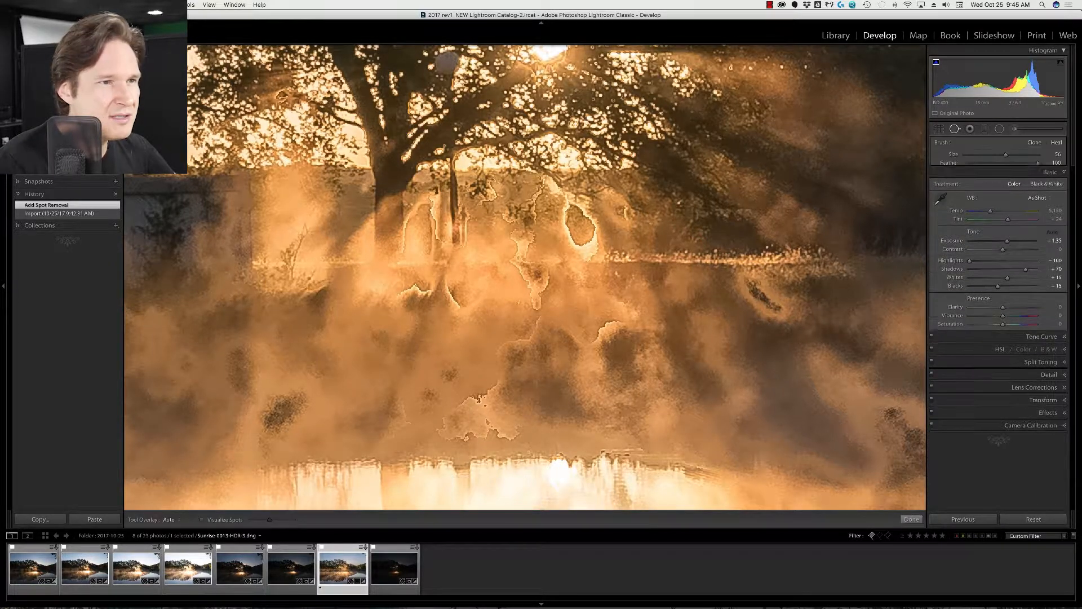
scroll(579, 225, "up", 3)
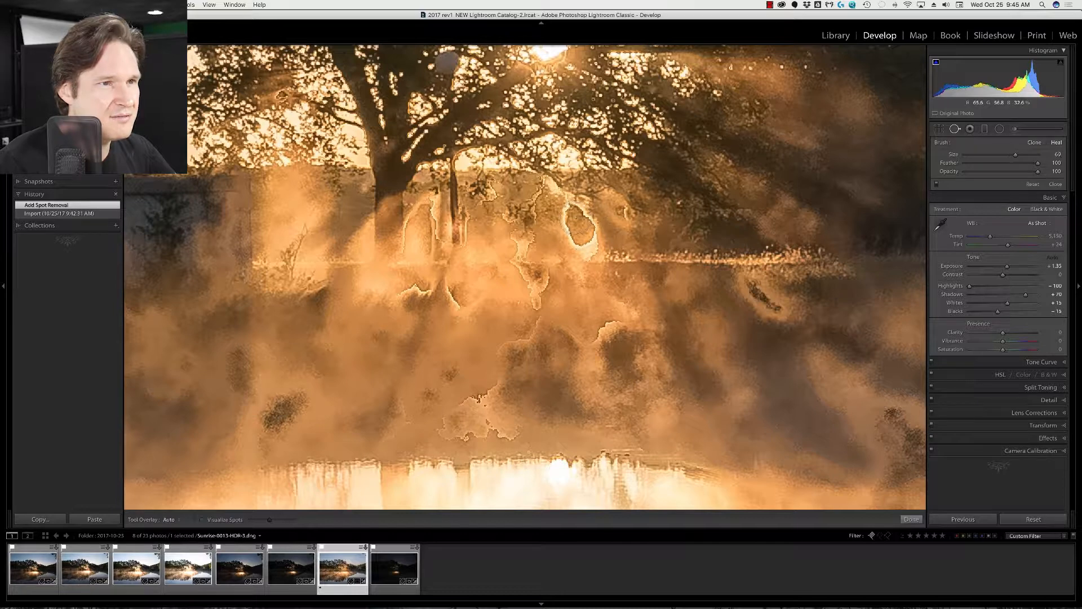
left_click(574, 222)
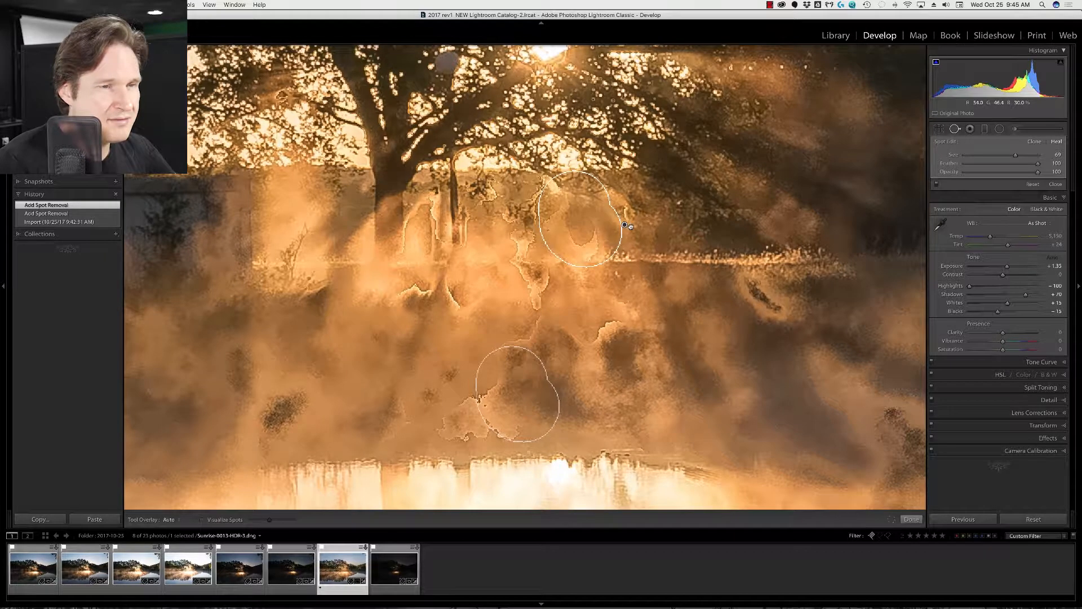
left_click_drag(625, 225, 635, 226)
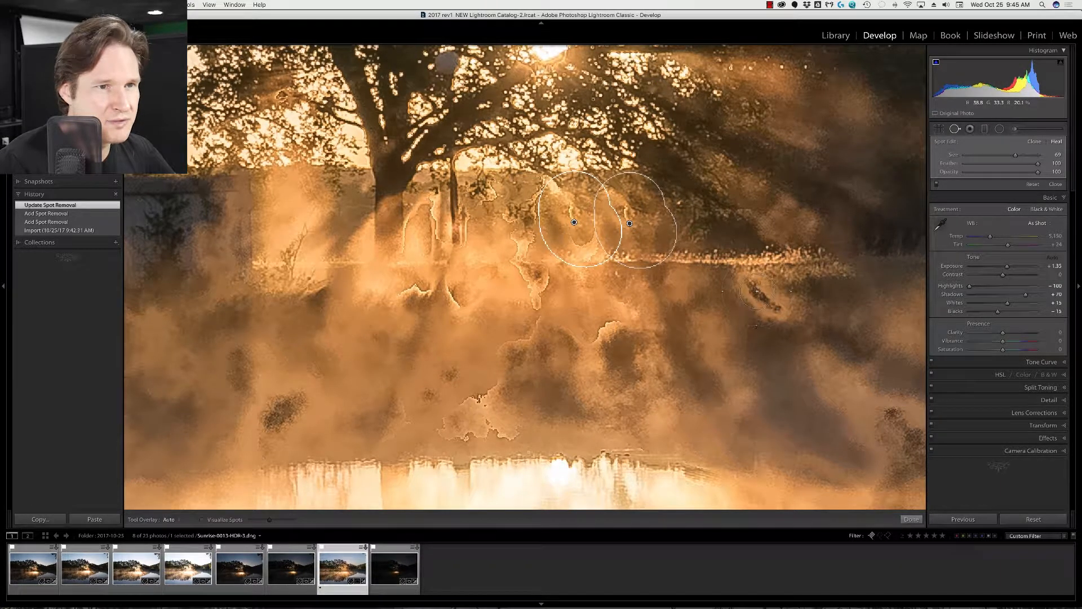
Heal the dark artifact on the misty bank right of the sun with a size 61 spot, sampling the mist just below it
left_click_drag(754, 287, 762, 293)
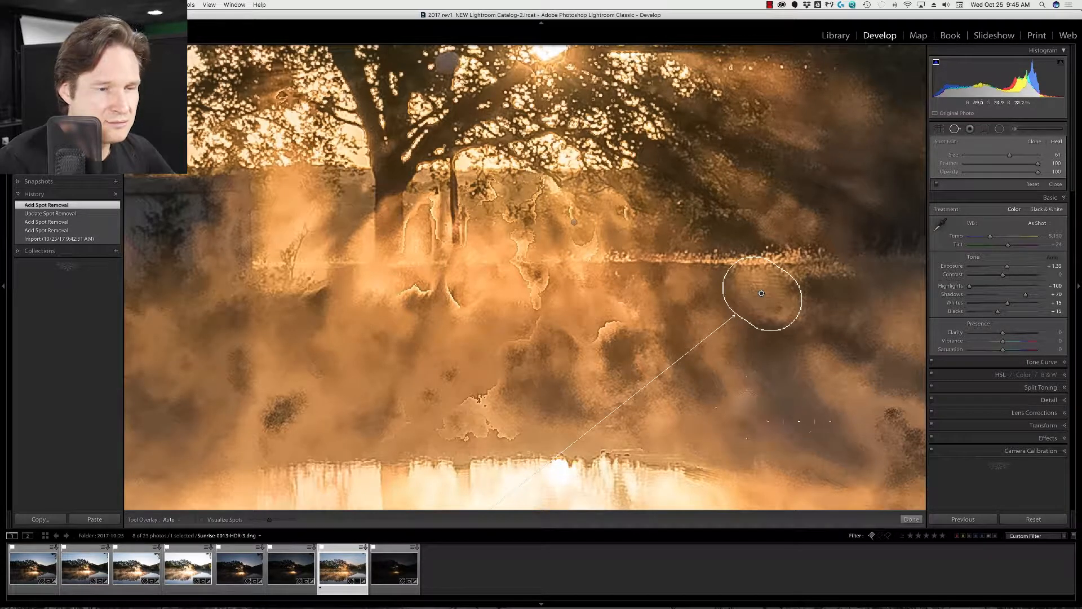
key("z")
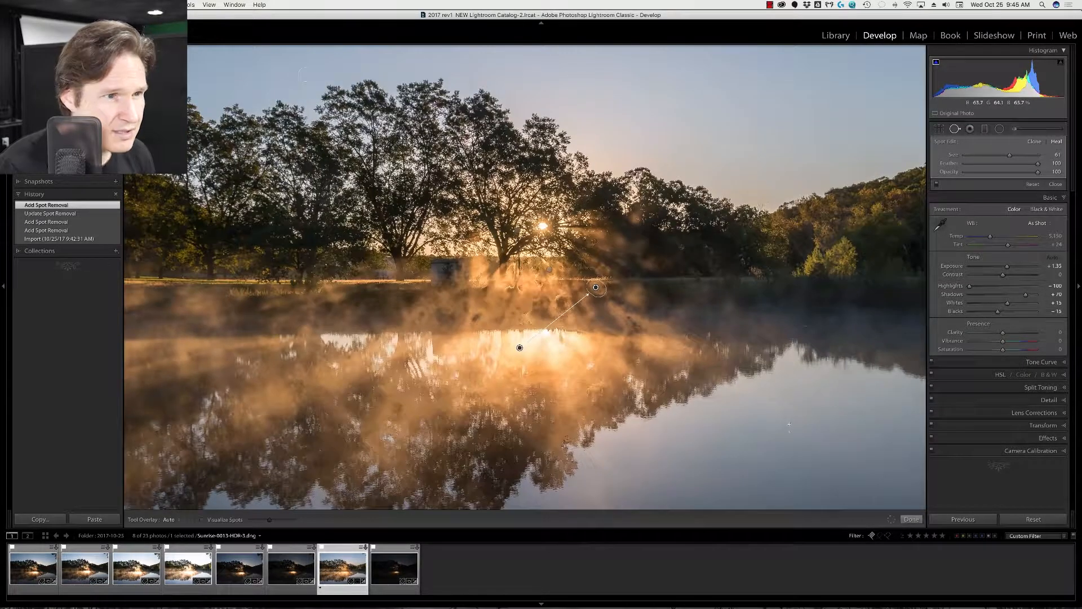
left_click_drag(520, 348, 590, 303)
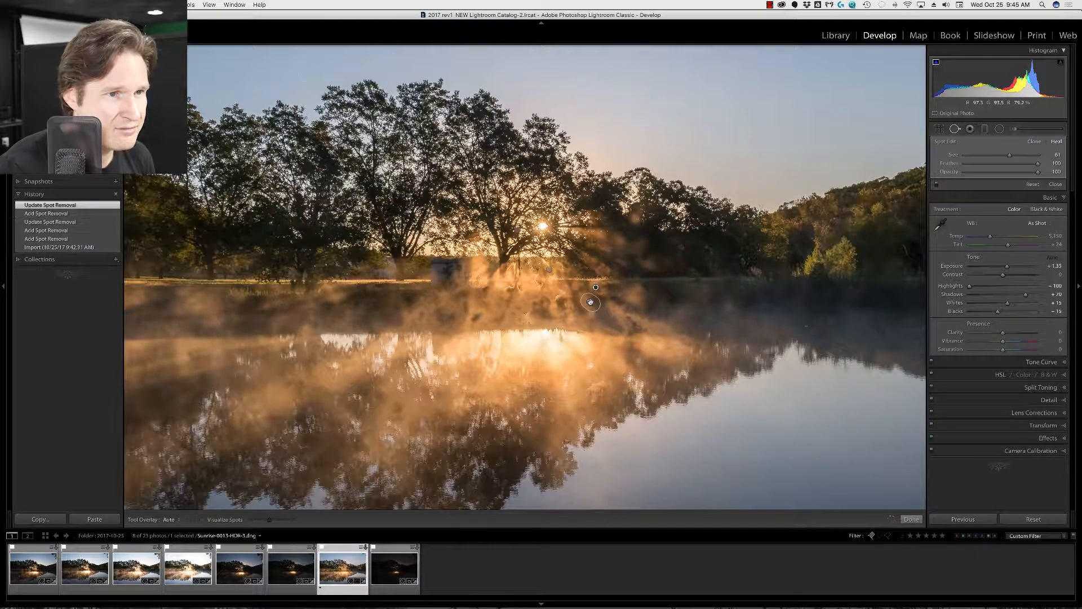
Try to heal the jagged artifact in the mist below the sun with a size 61 spot, sampling the mist just below it
key("z")
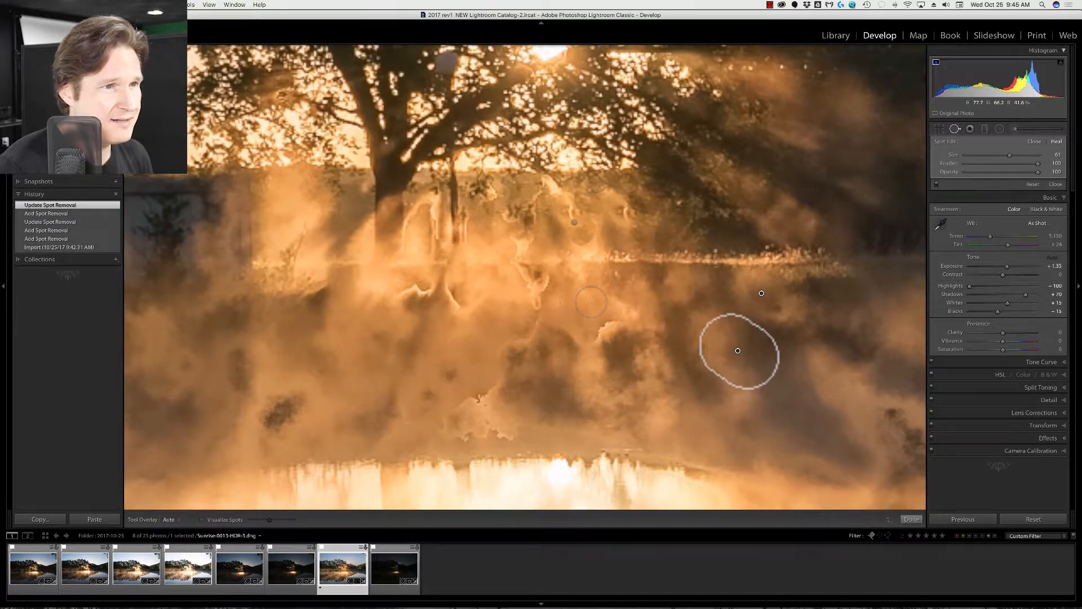
left_click_drag(539, 303, 521, 223)
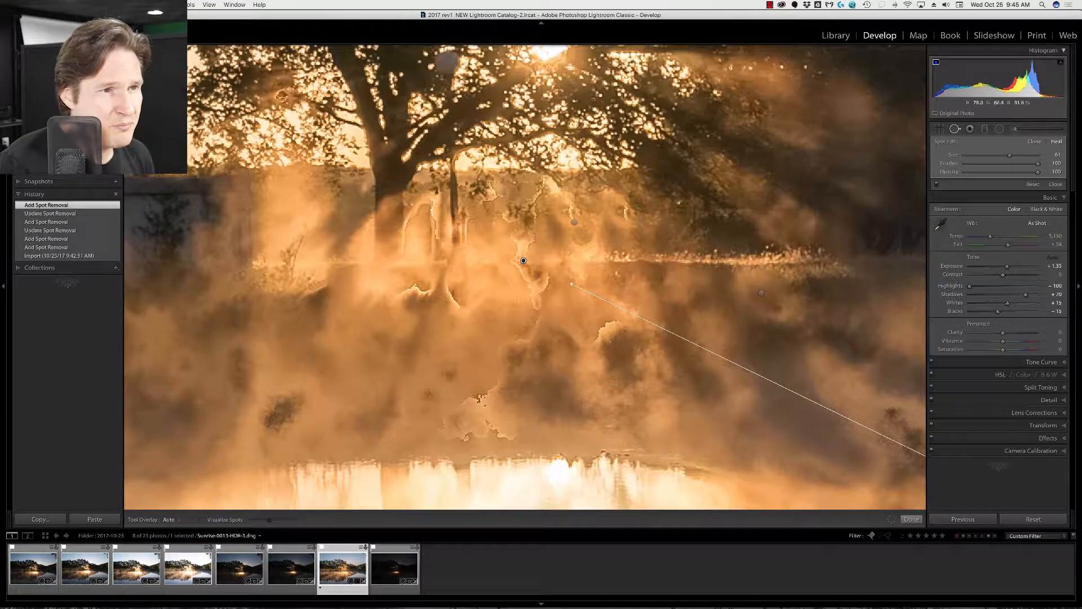
key("z")
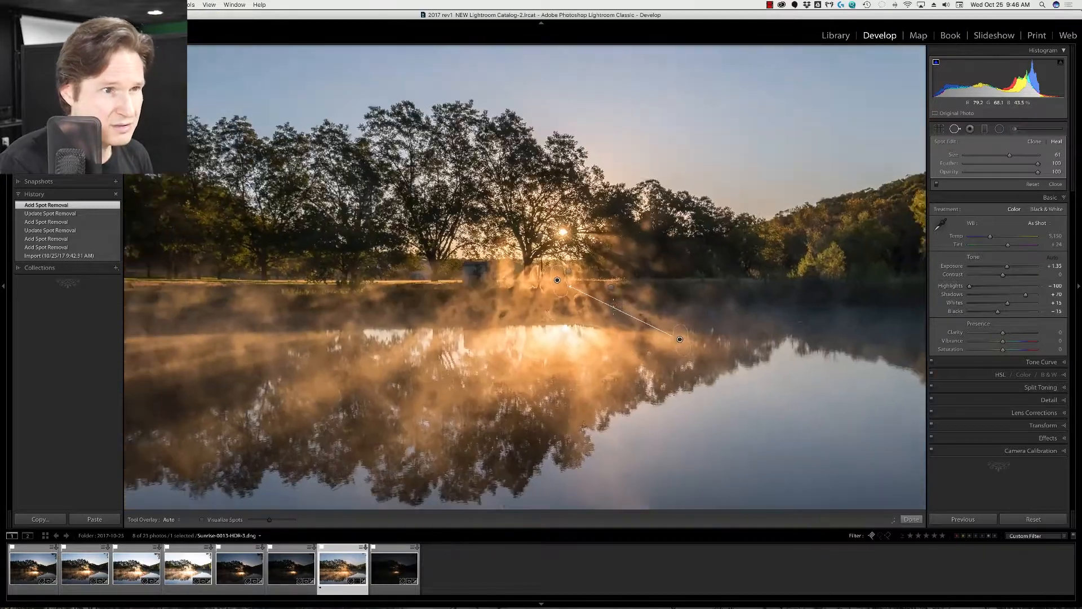
mouse_move(682, 339)
left_mouse_down()
mouse_move(611, 298)
mouse_move(549, 302)
left_mouse_up()
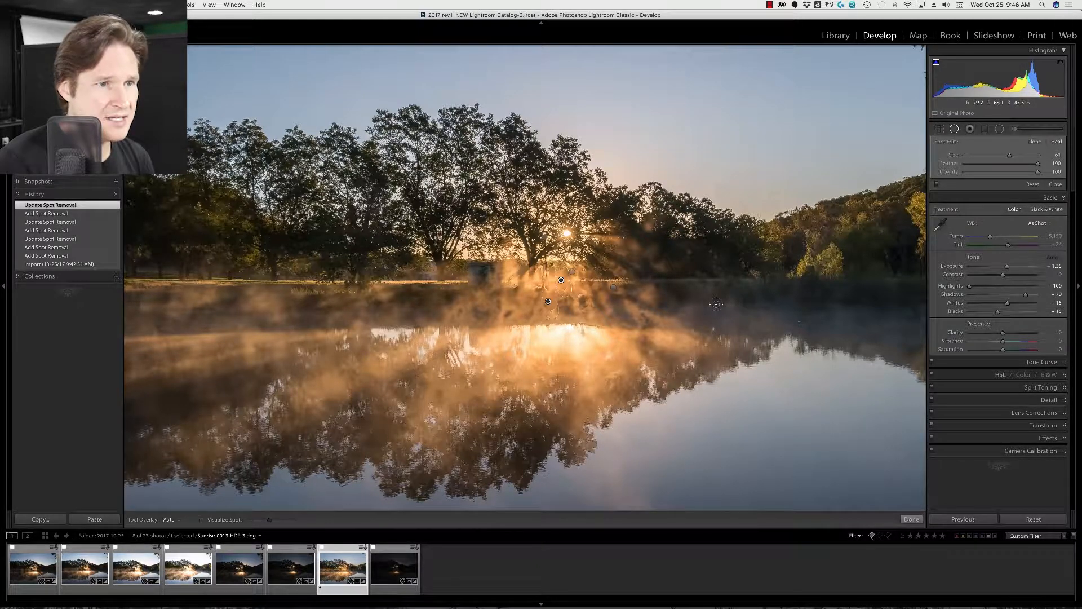
Undo all spot removals back to the imported state and leave the Spot Removal tool
key("super+z")
key("super+z")
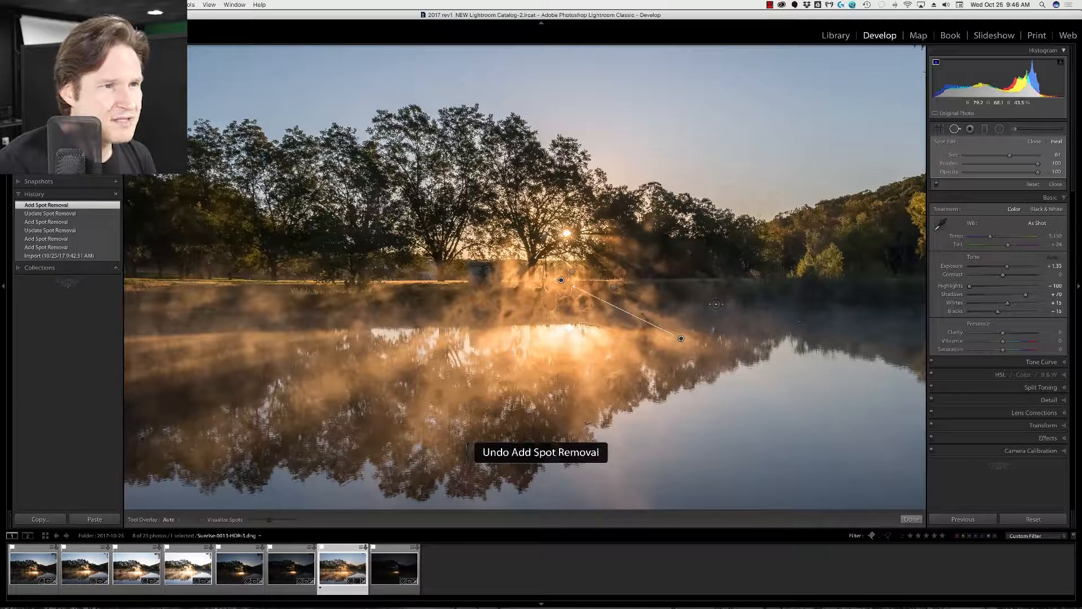
key("super+z")
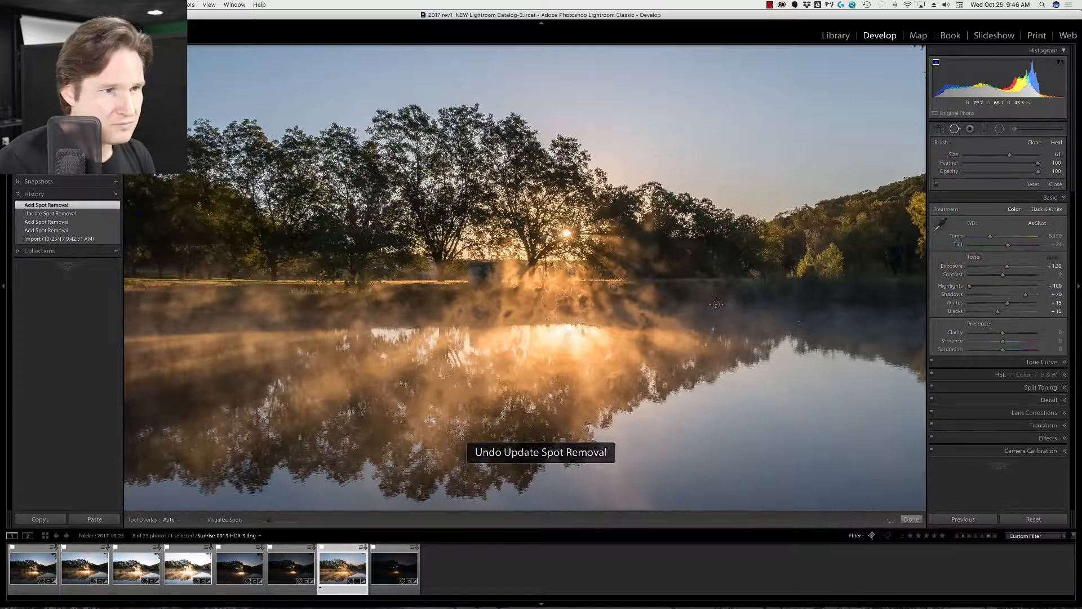
key("super+z")
key("super+z")
key("super+z")
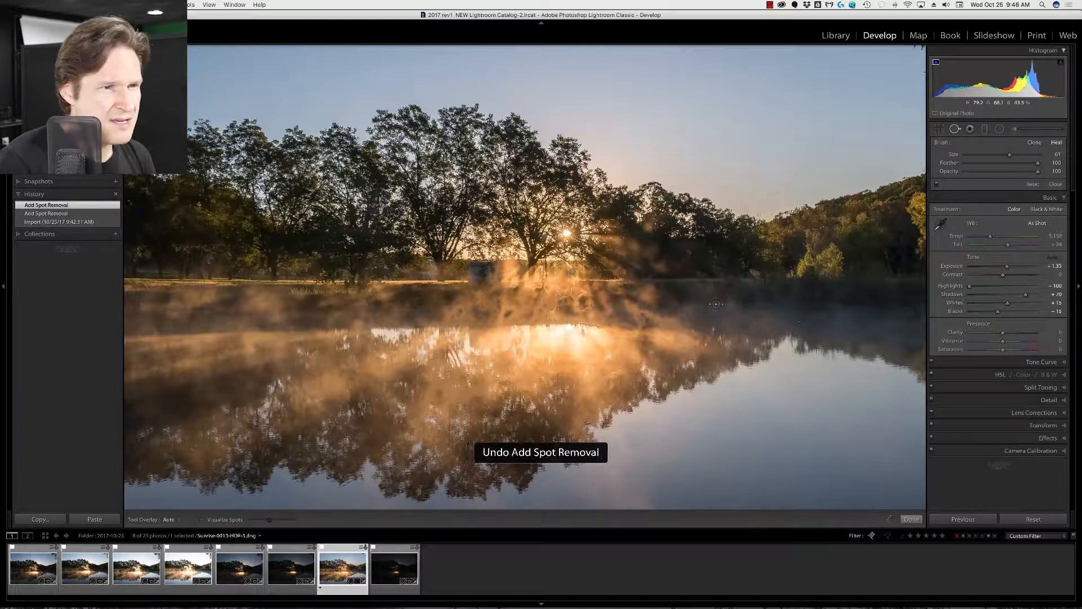
key("super+z")
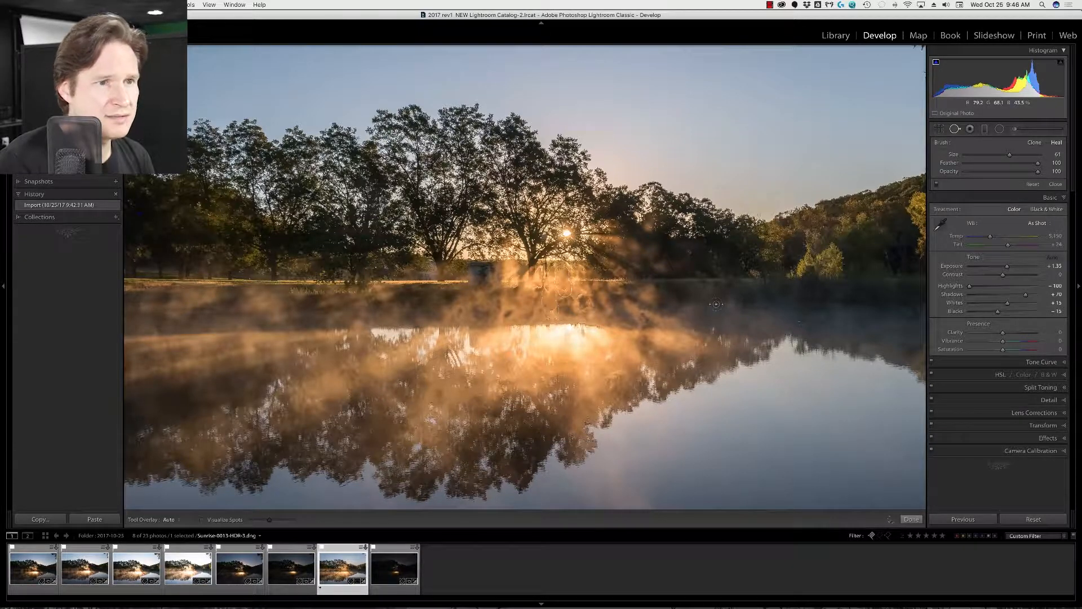
left_click(955, 130)
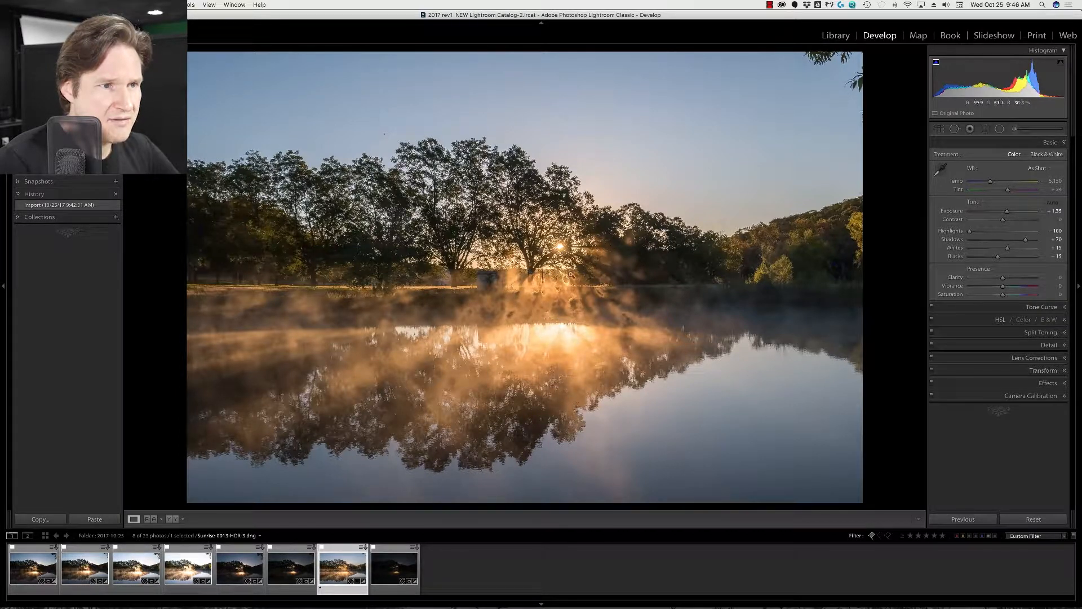
Set the photo's Blacks to +8 and Shadows to +79
left_click(551, 293)
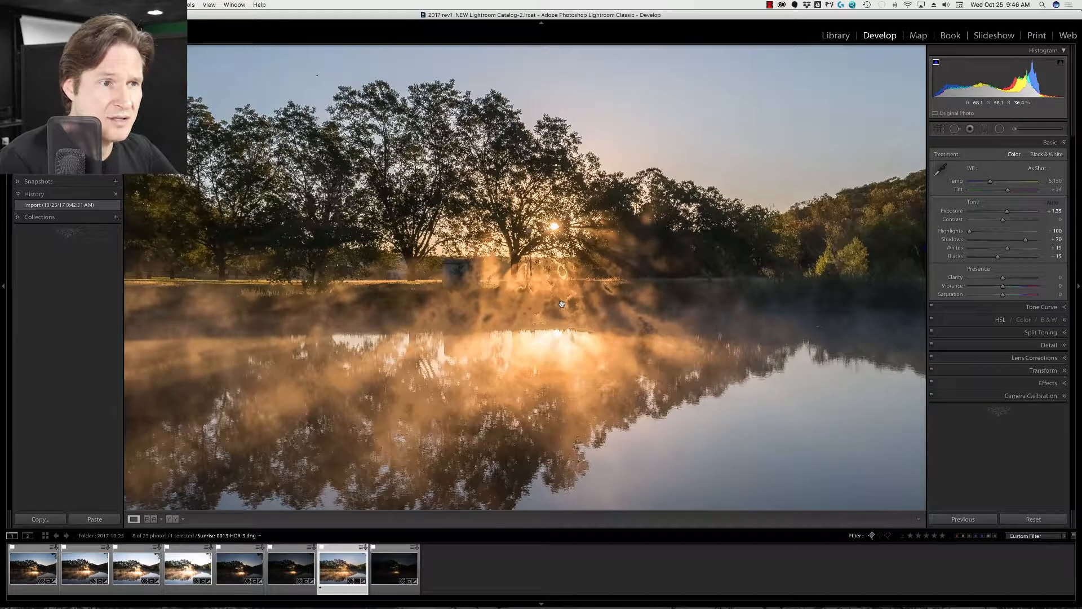
left_click(586, 297)
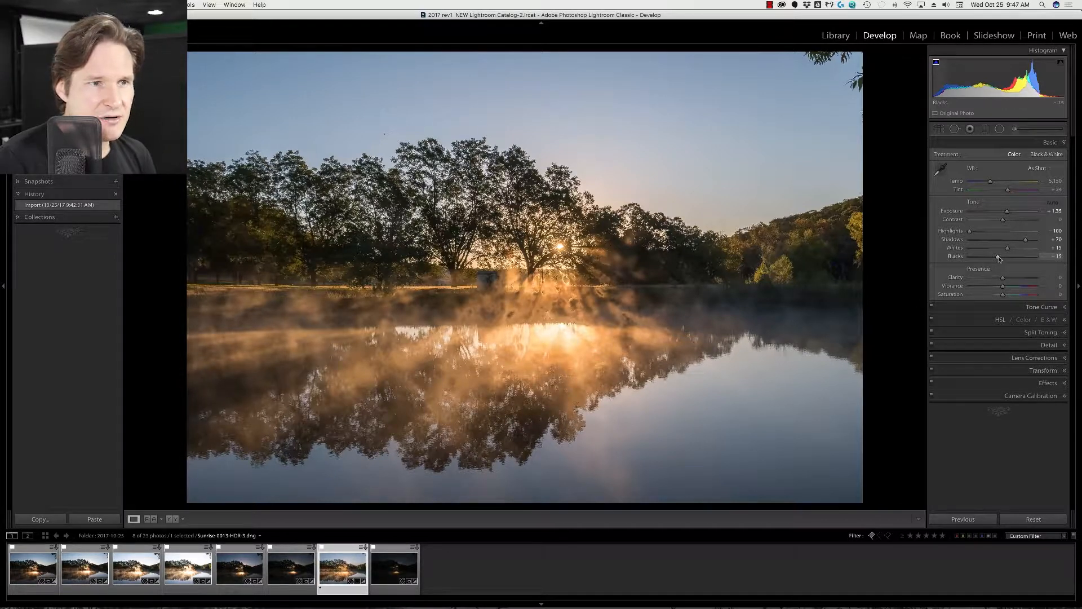
left_click_drag(998, 258, 1007, 258)
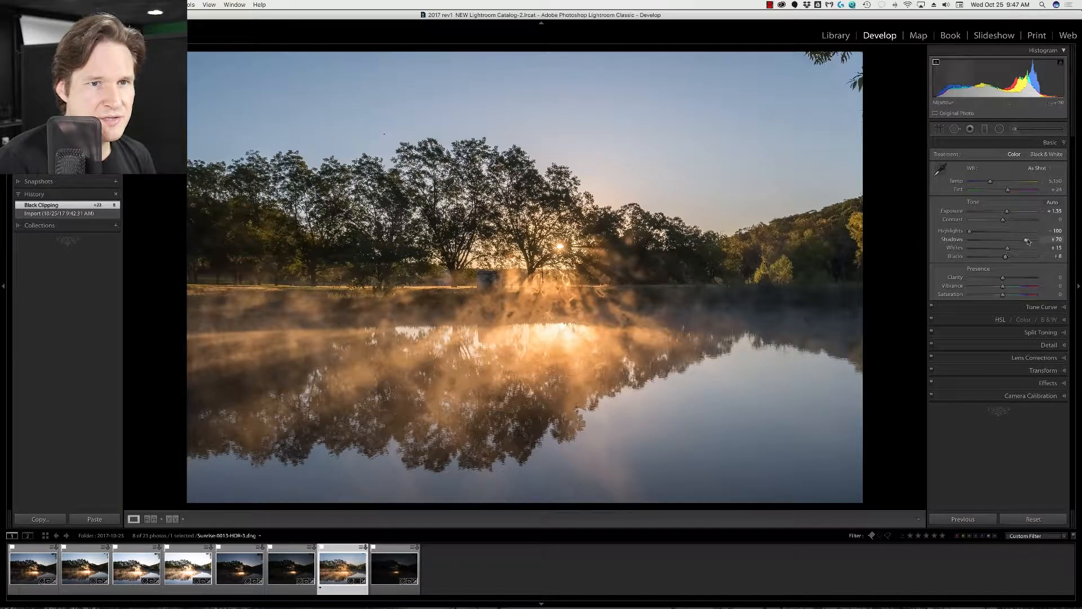
left_click_drag(1026, 241, 1029, 241)
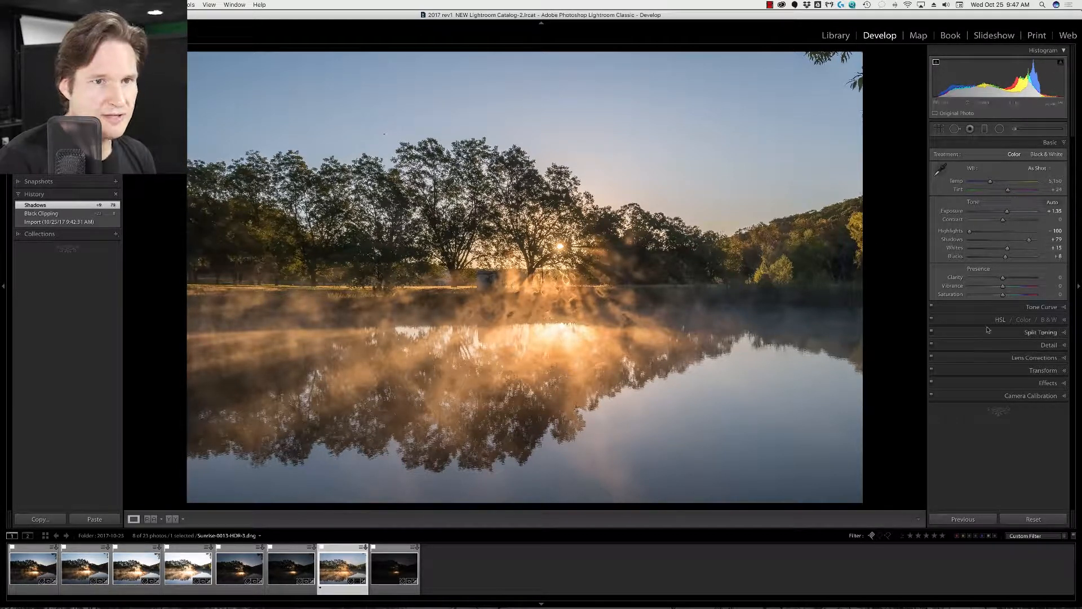
Set Clarity and Vibrance to +23 each and shift the white balance to Temp 5,761 and Tint +36
left_click_drag(1002, 277, 1010, 278)
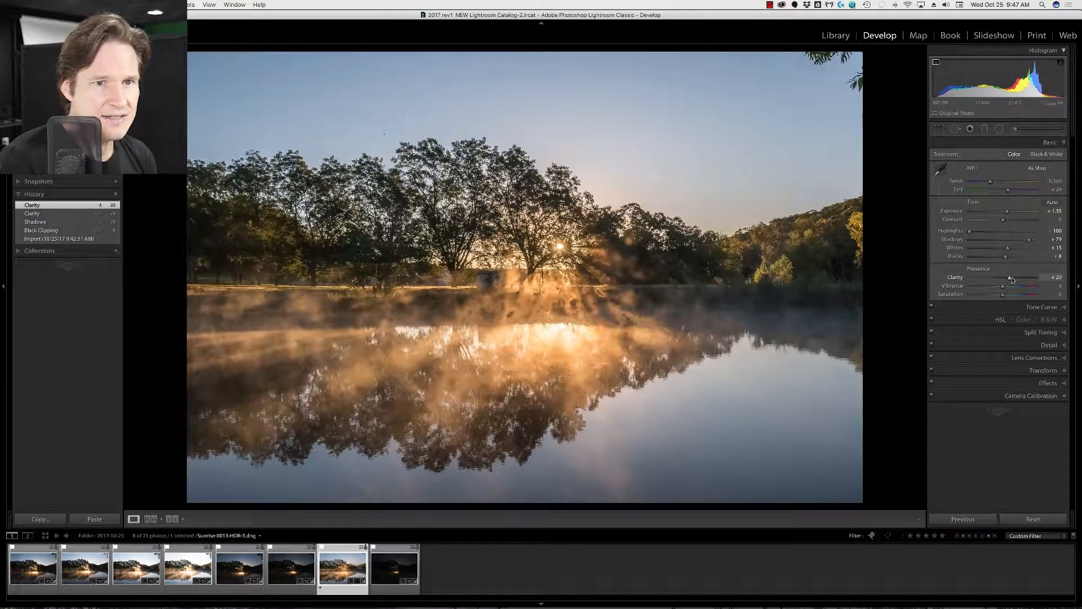
left_click_drag(1010, 278, 1010, 278)
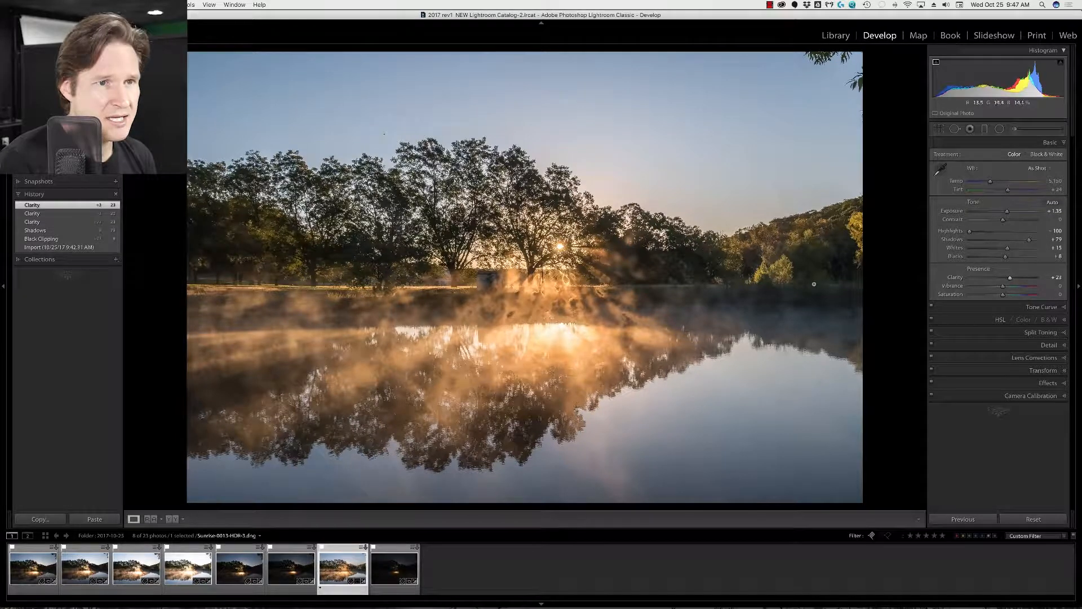
left_click(1010, 287)
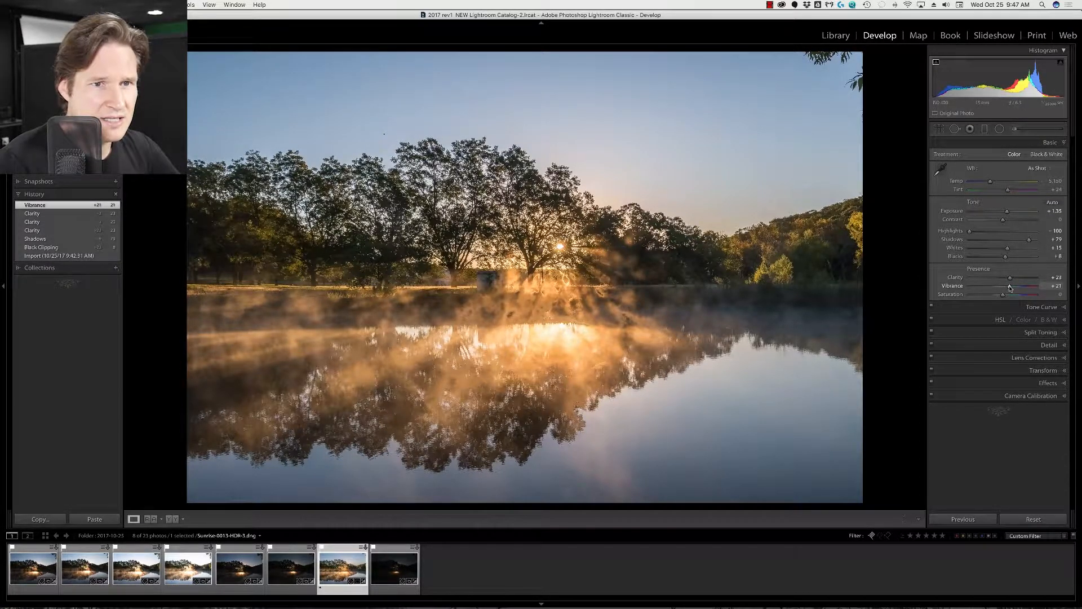
left_click_drag(1010, 288, 1010, 287)
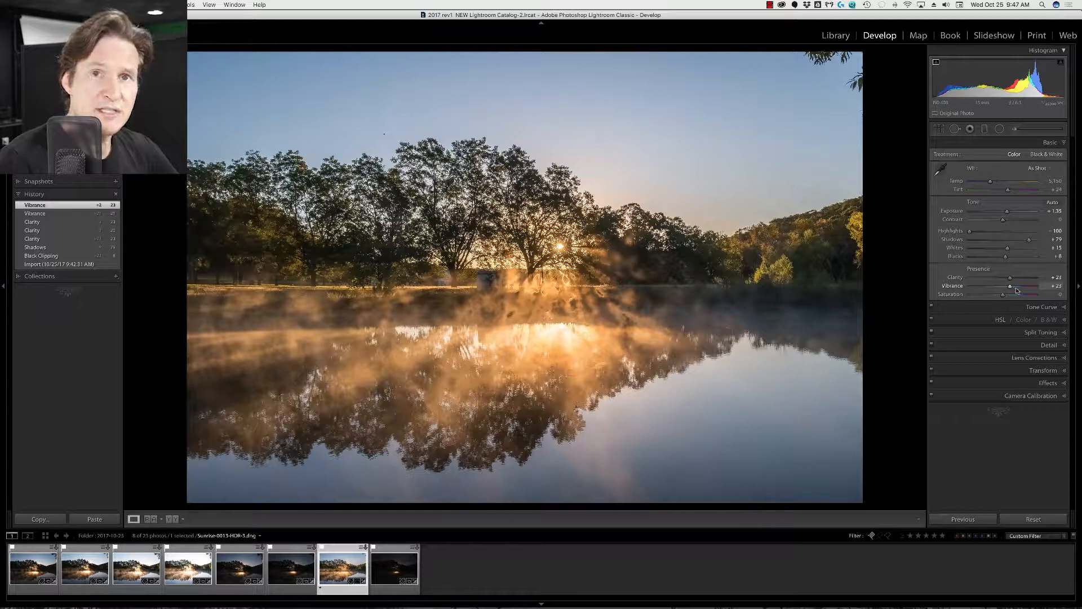
left_click_drag(1008, 192, 994, 182)
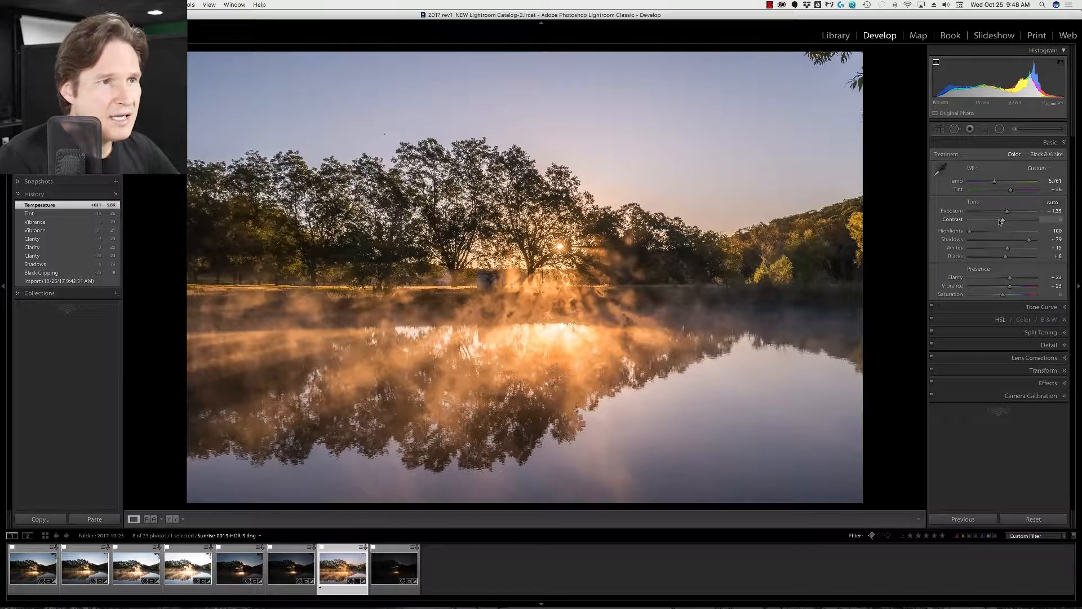
Paint Clarity 100 over the misty lake and tree reflections with a size 15 Adjustment Brush
left_click(1016, 130)
left_click(989, 153)
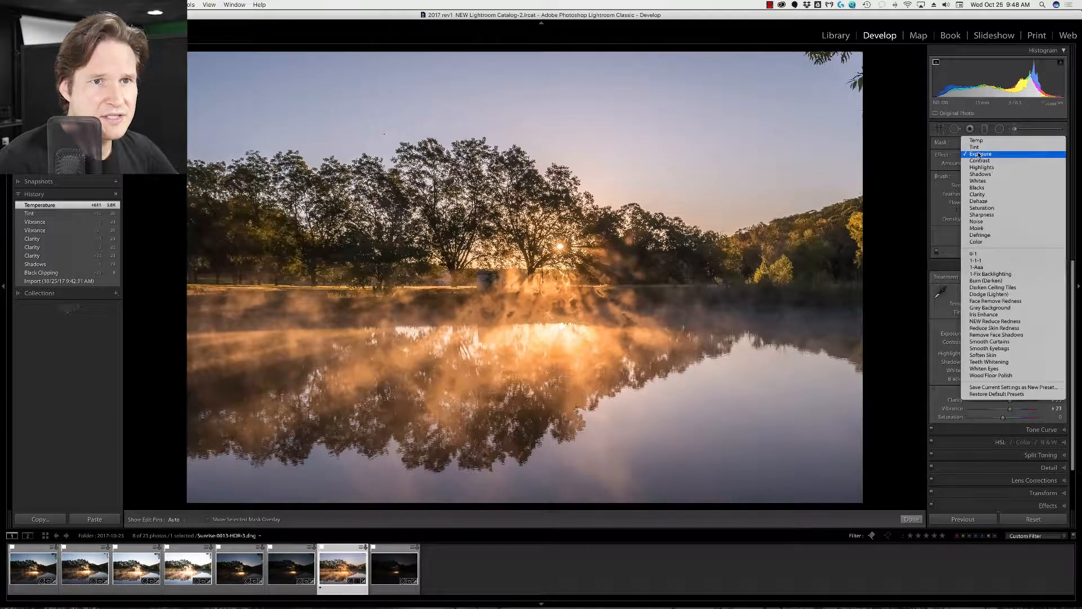
left_click(1005, 194)
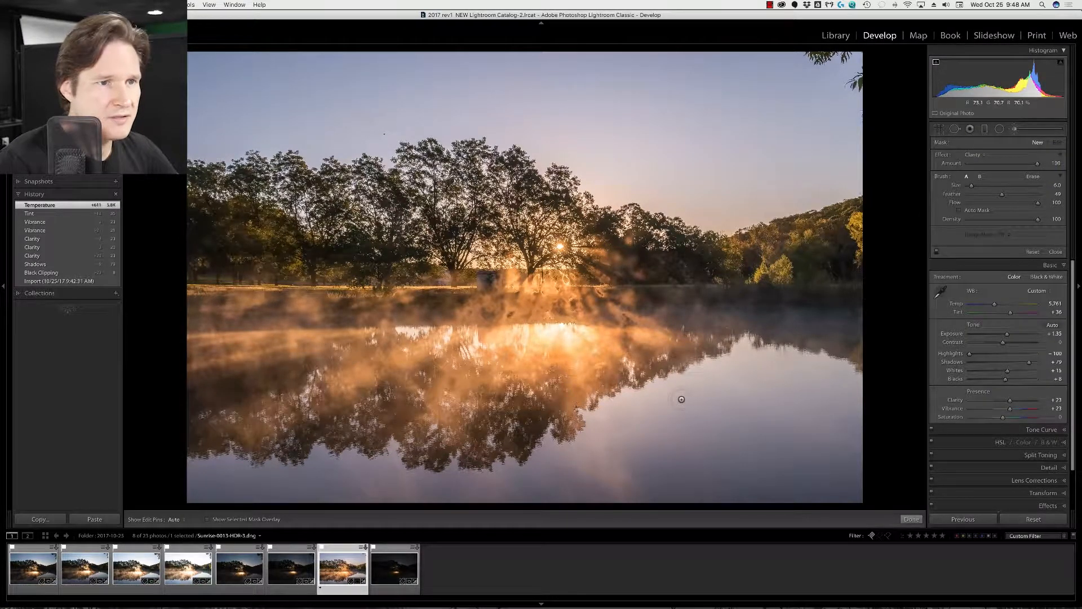
scroll(680, 381, "up", 7)
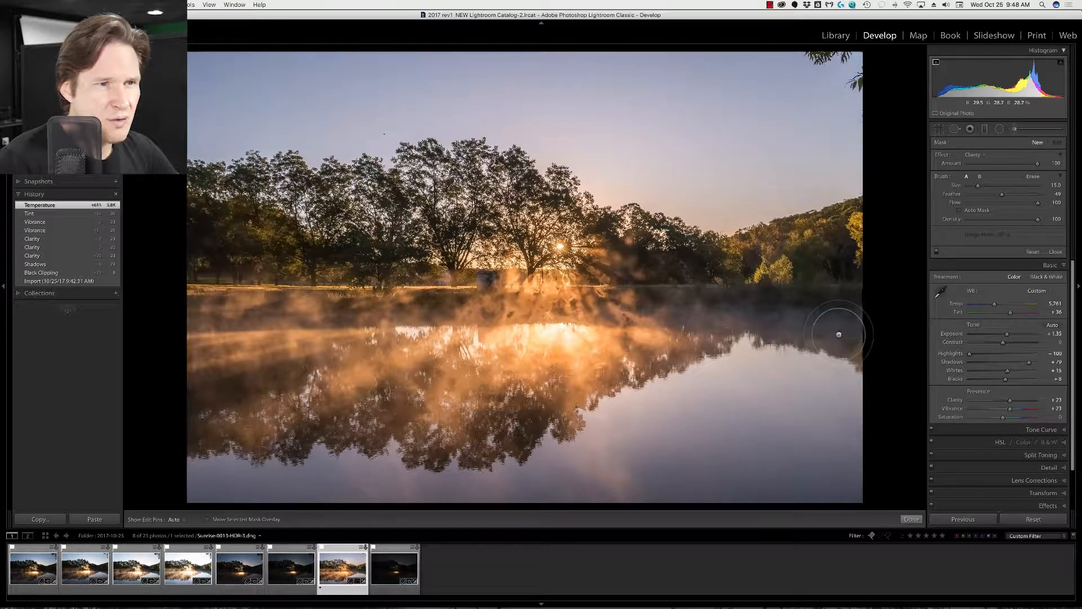
mouse_move(839, 332)
left_mouse_down()
mouse_move(226, 338)
mouse_move(305, 383)
mouse_move(569, 373)
left_mouse_up()
mouse_move(704, 366)
left_mouse_down()
mouse_move(857, 372)
mouse_move(688, 403)
mouse_move(496, 408)
mouse_move(215, 448)
left_mouse_up()
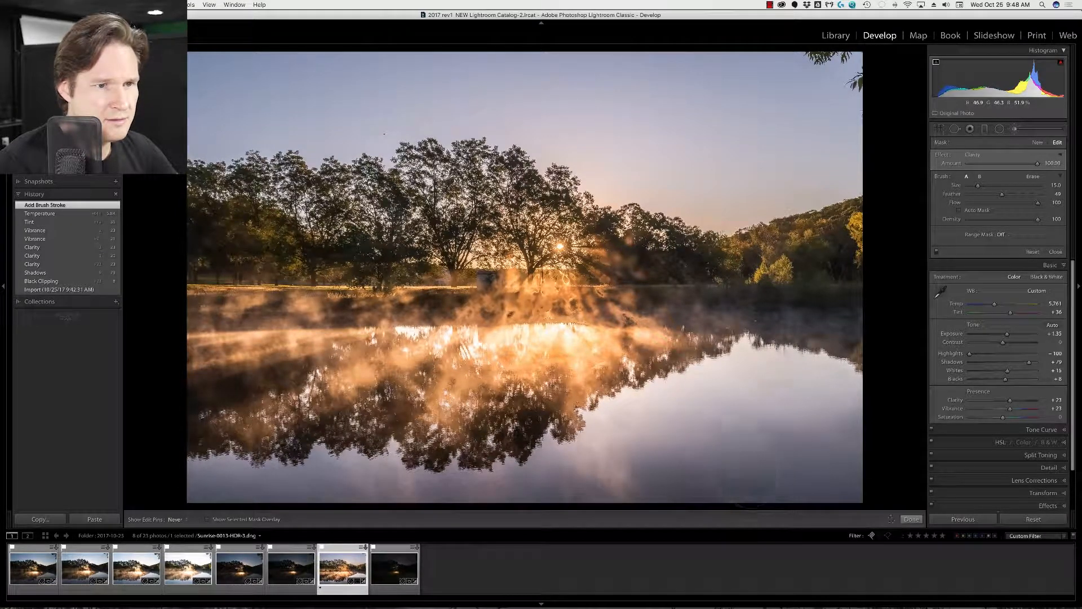
left_click(868, 467)
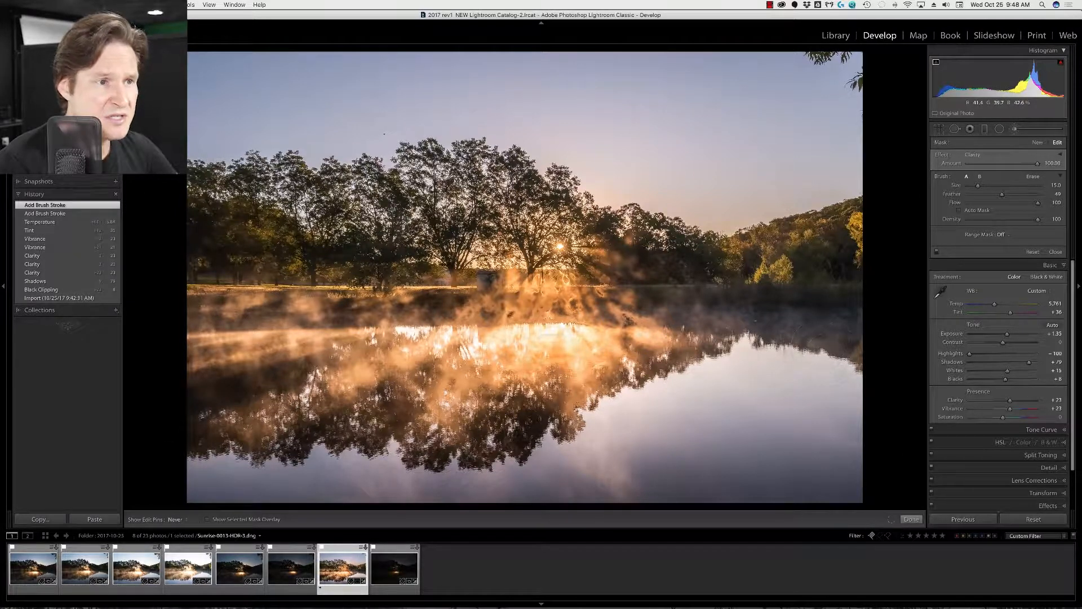
mouse_move(795, 316)
left_mouse_down()
mouse_move(820, 318)
mouse_move(854, 358)
left_mouse_up()
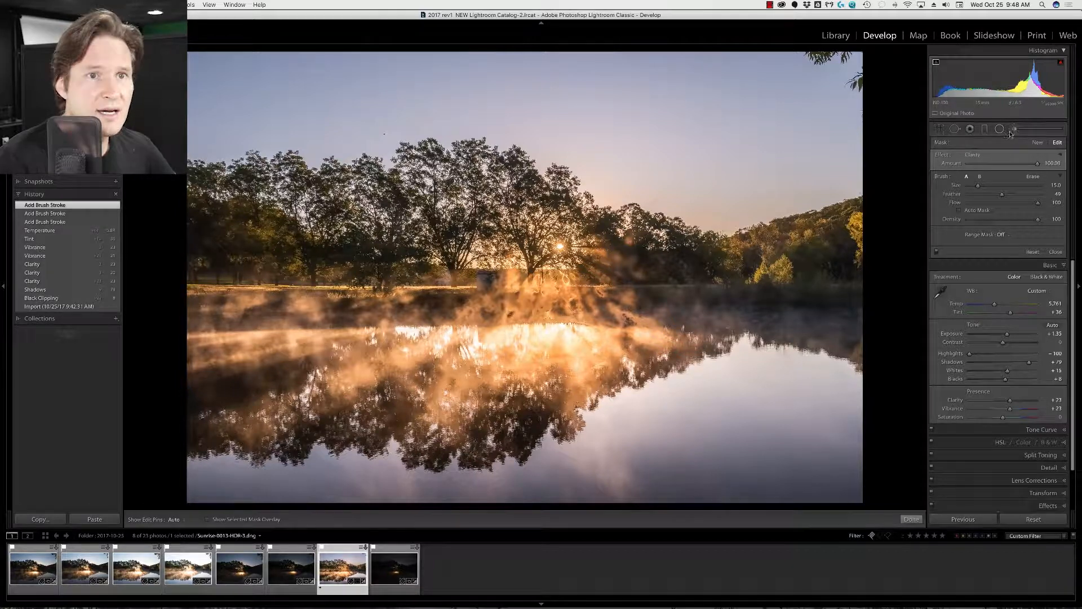
Set the brushed area's Exposure to -0.25, undo a trial Temp of -7 and close the Adjustment Brush
left_click(1060, 154)
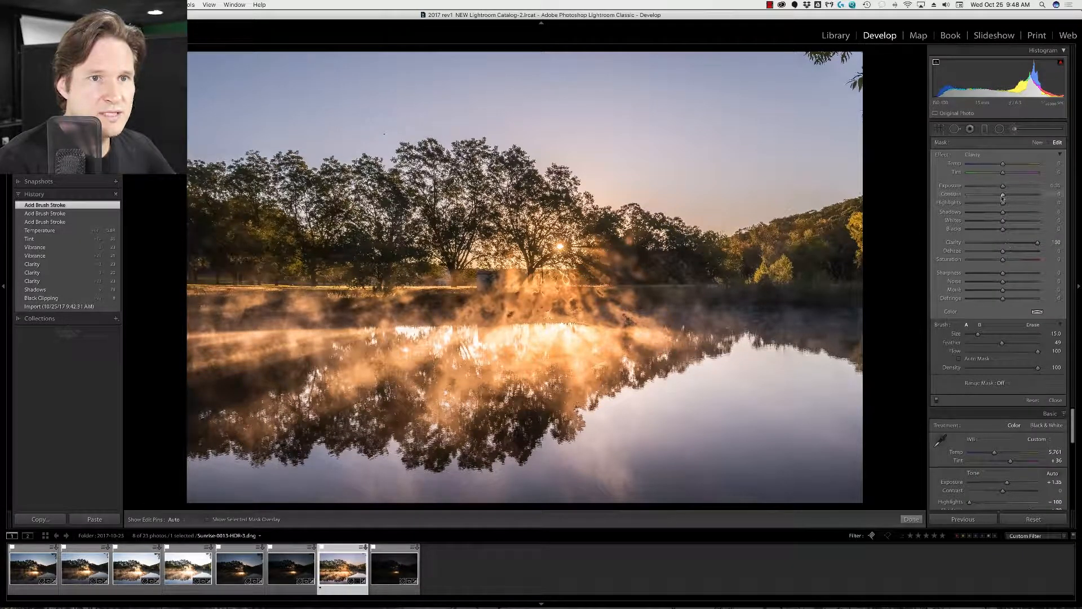
left_click_drag(1003, 187, 1001, 188)
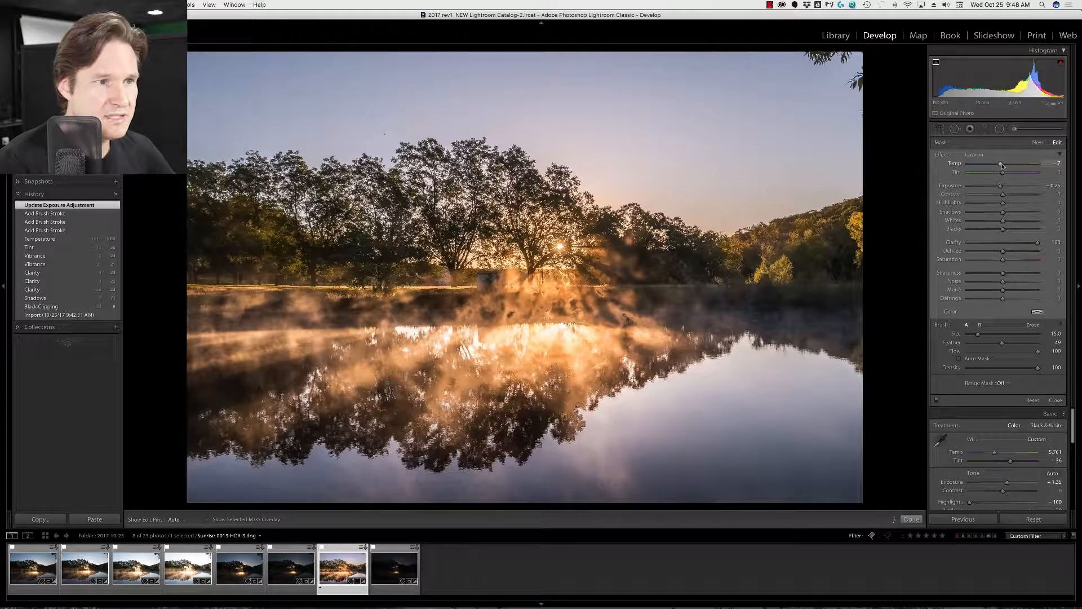
key("super+z")
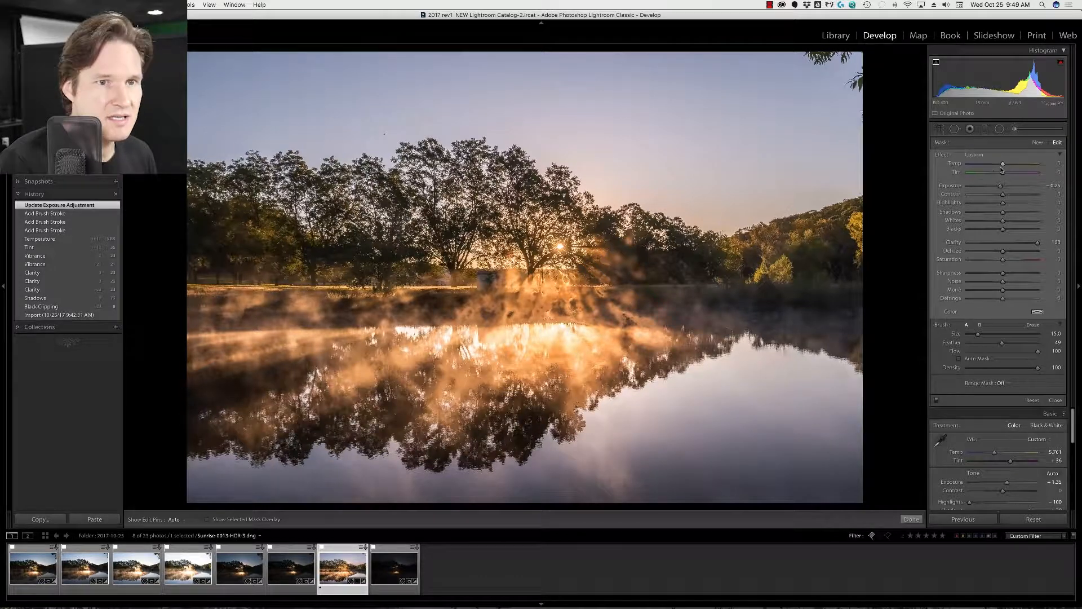
left_click(1014, 130)
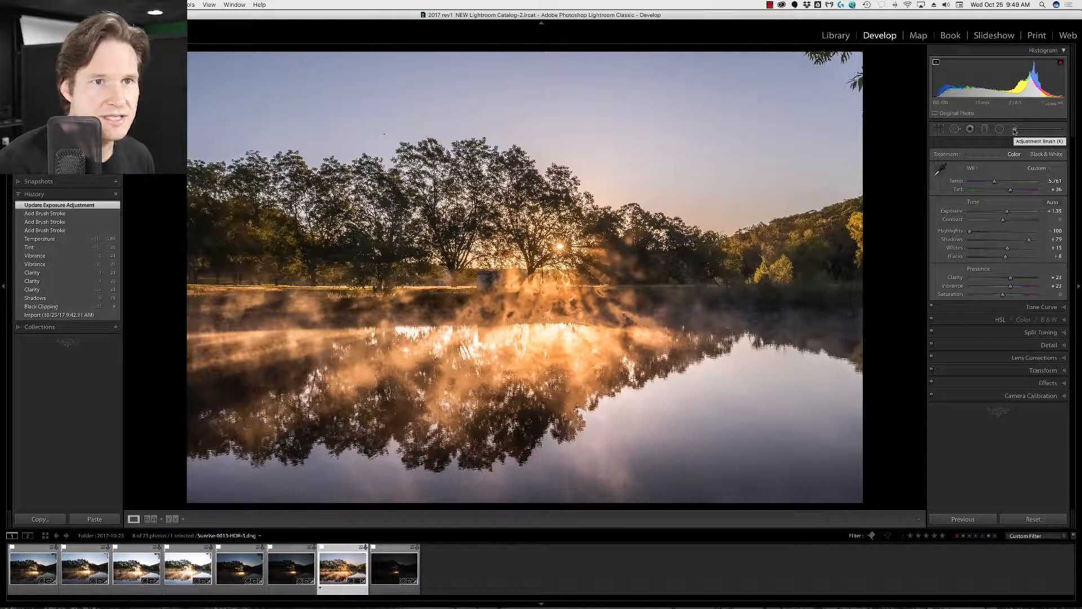
Add a Graduated Filter with Exposure -0.54 from the top edge down to the treetops and show all its effect sliders
left_click(984, 130)
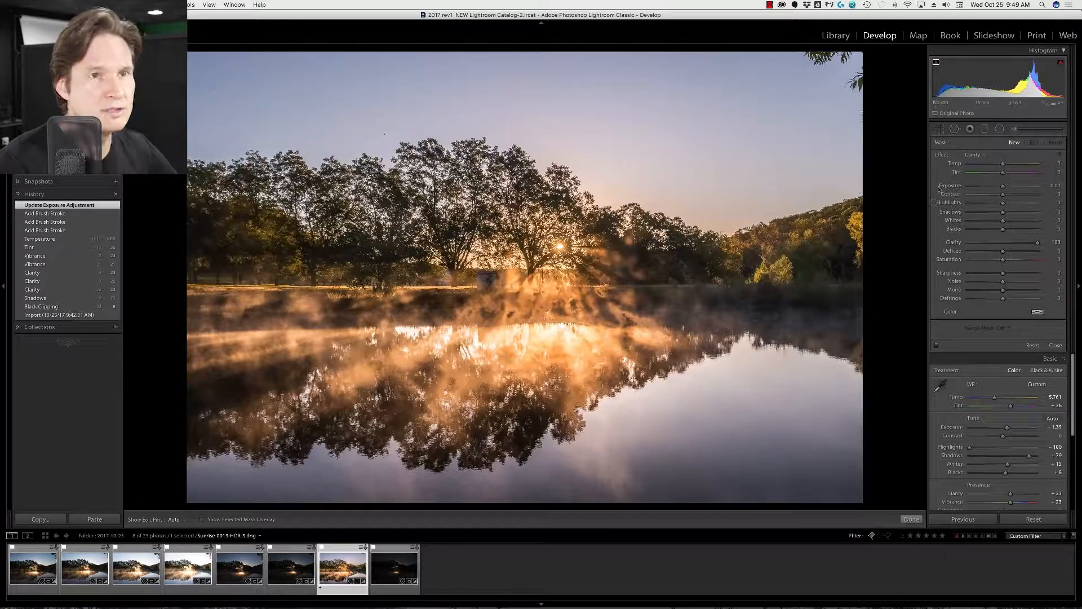
left_click(986, 129)
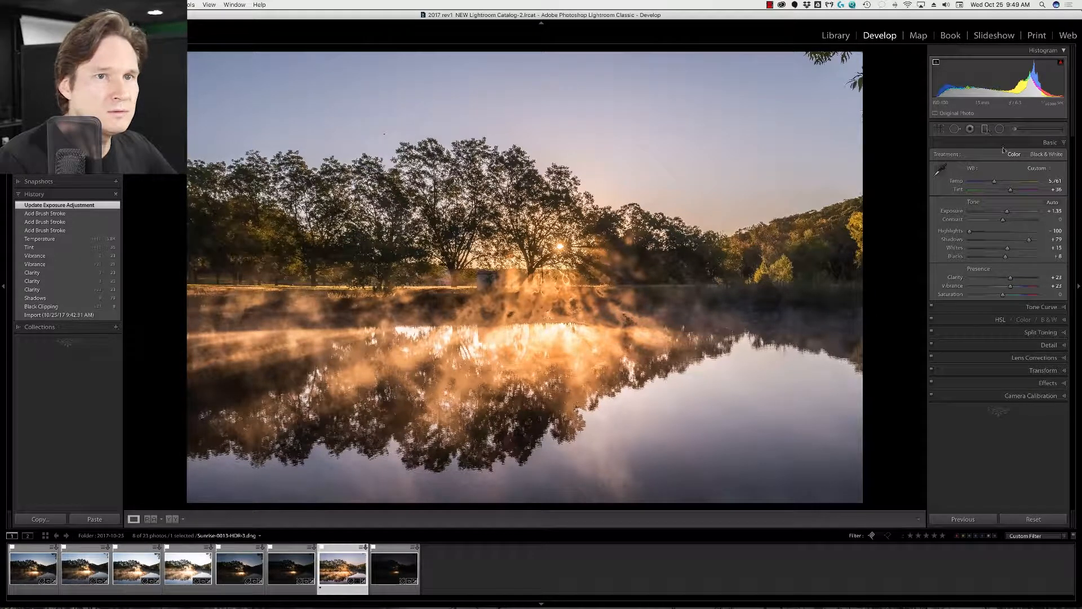
left_click(986, 129)
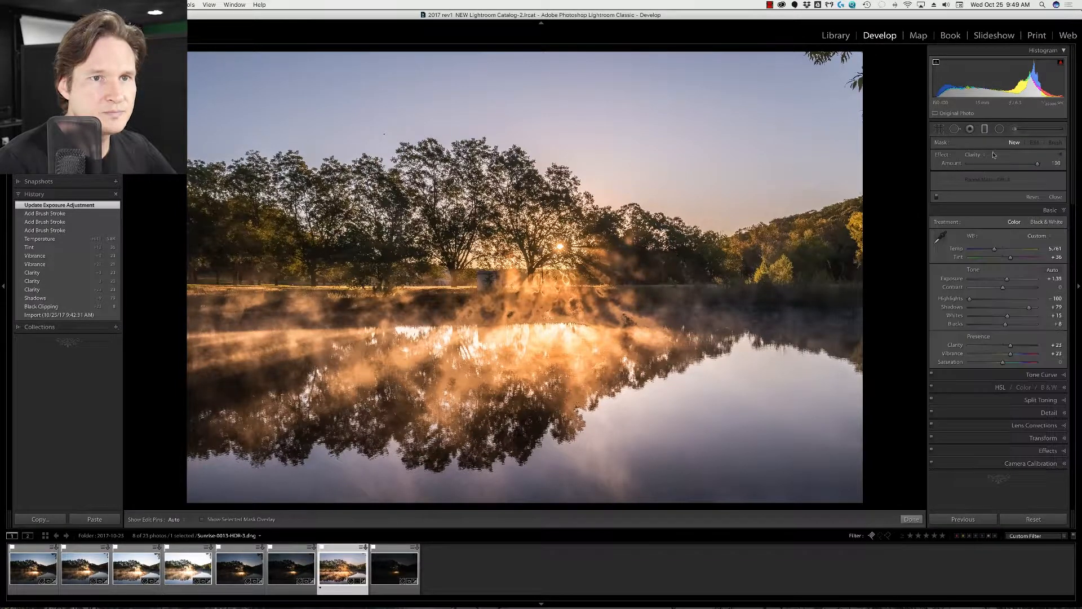
left_click(1060, 155)
left_click(986, 154)
left_click(986, 115)
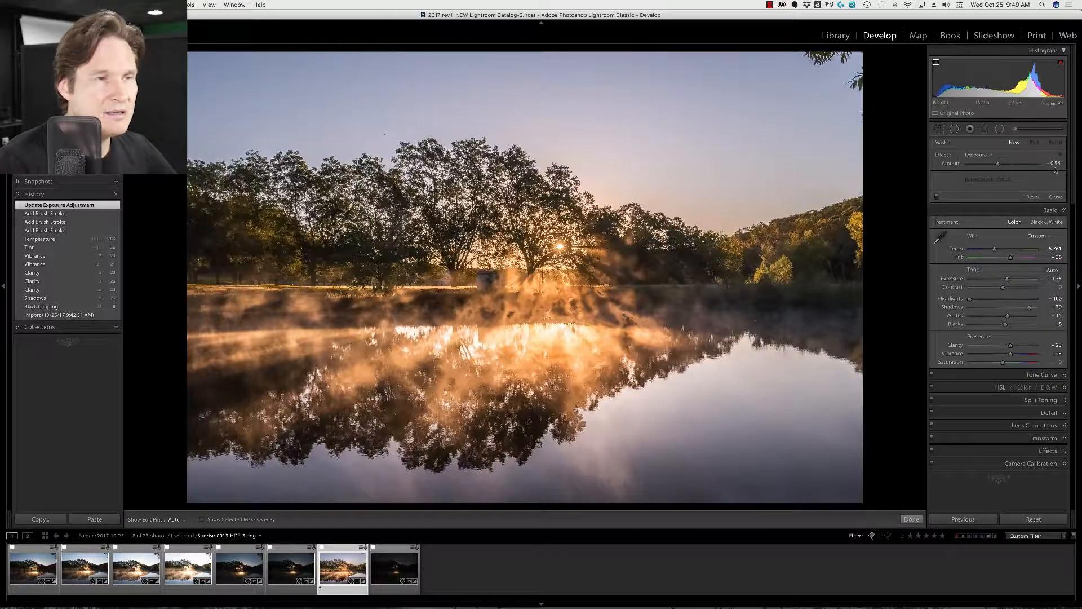
left_click_drag(525, 52, 524, 202)
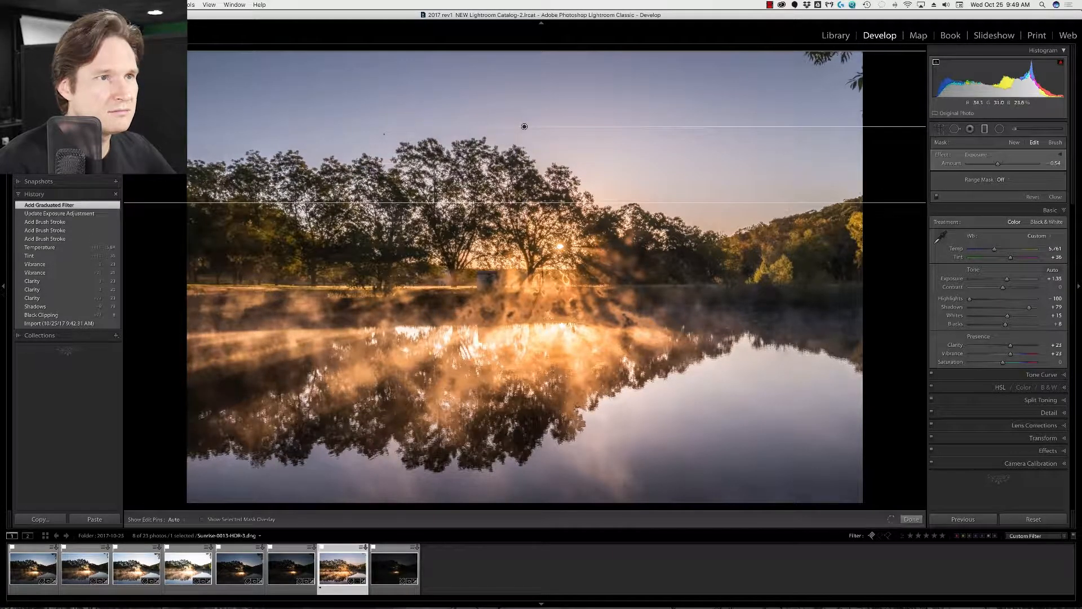
left_click_drag(525, 127, 524, 130)
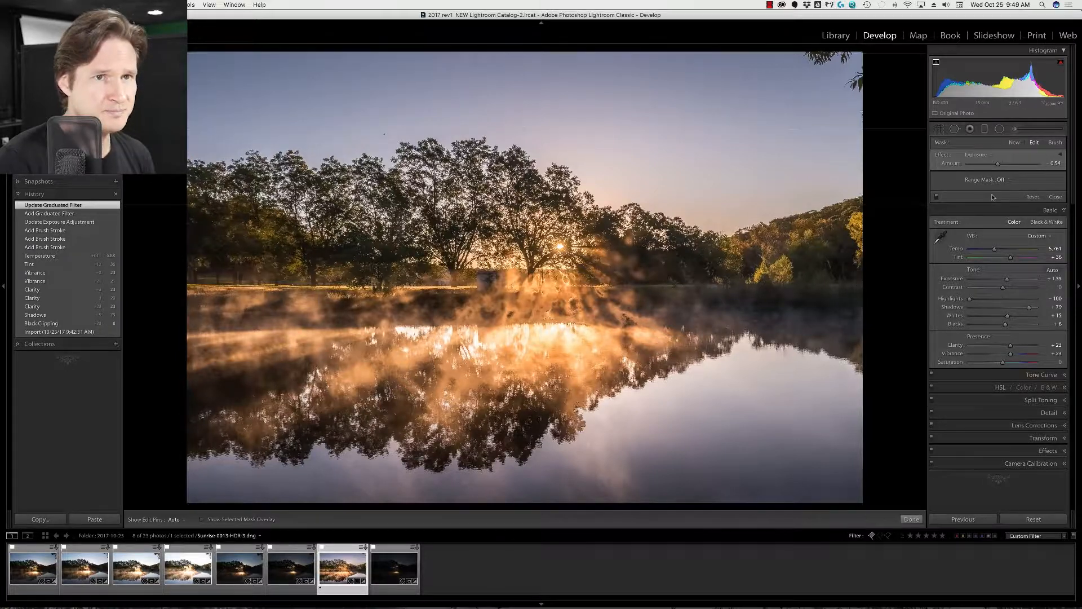
left_click(1061, 156)
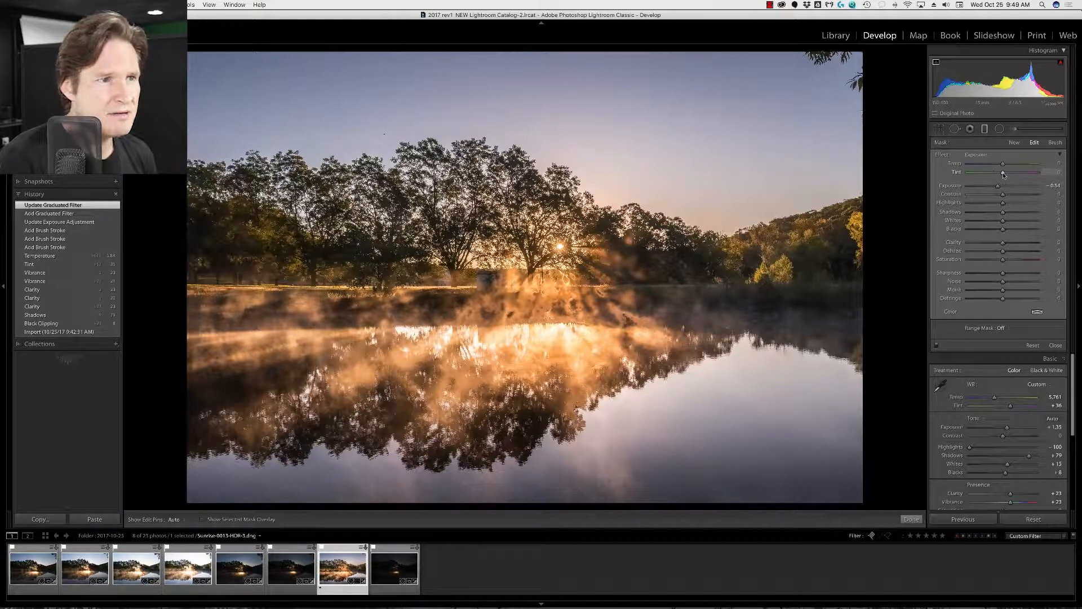
Set the Graduated Filter's Tint to 33 and Temp to 9, shift the gradient slightly downward and close the filter
left_click_drag(1004, 175, 1014, 175)
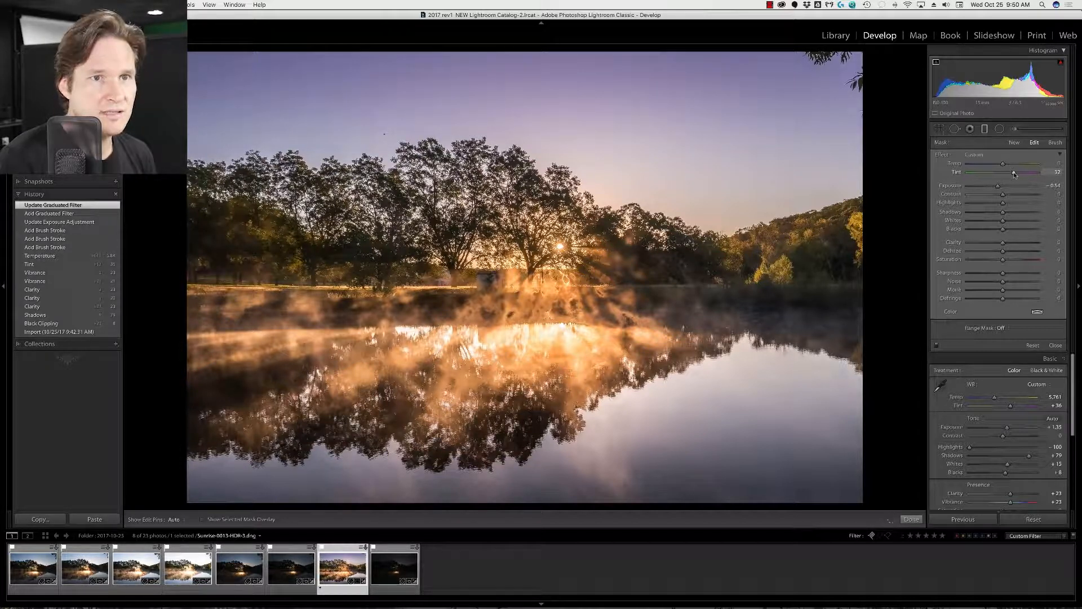
left_click_drag(1002, 164, 1007, 164)
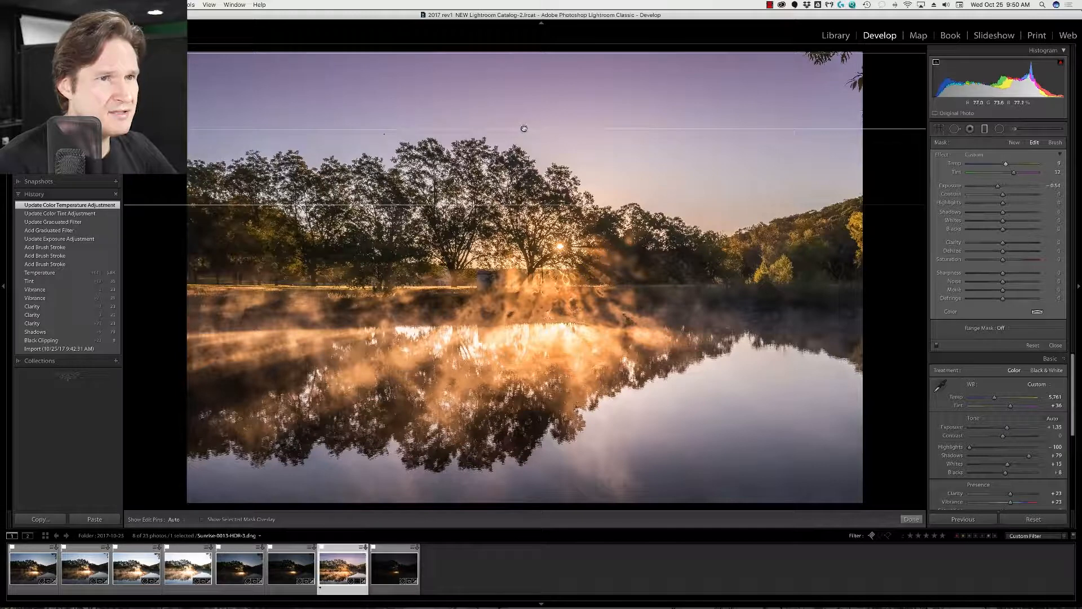
left_click_drag(523, 133, 523, 138)
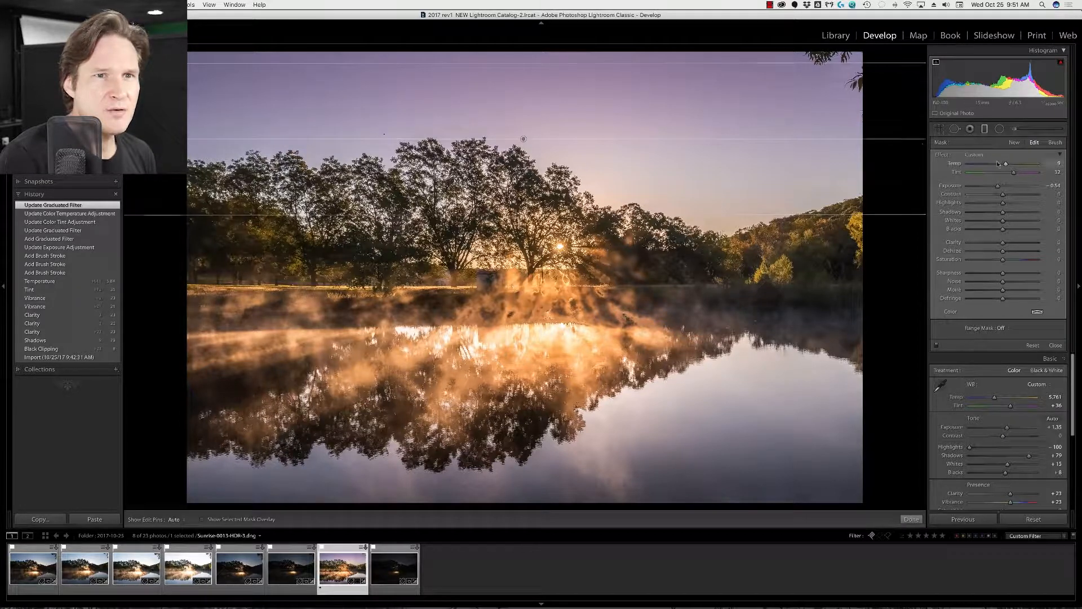
left_click(985, 130)
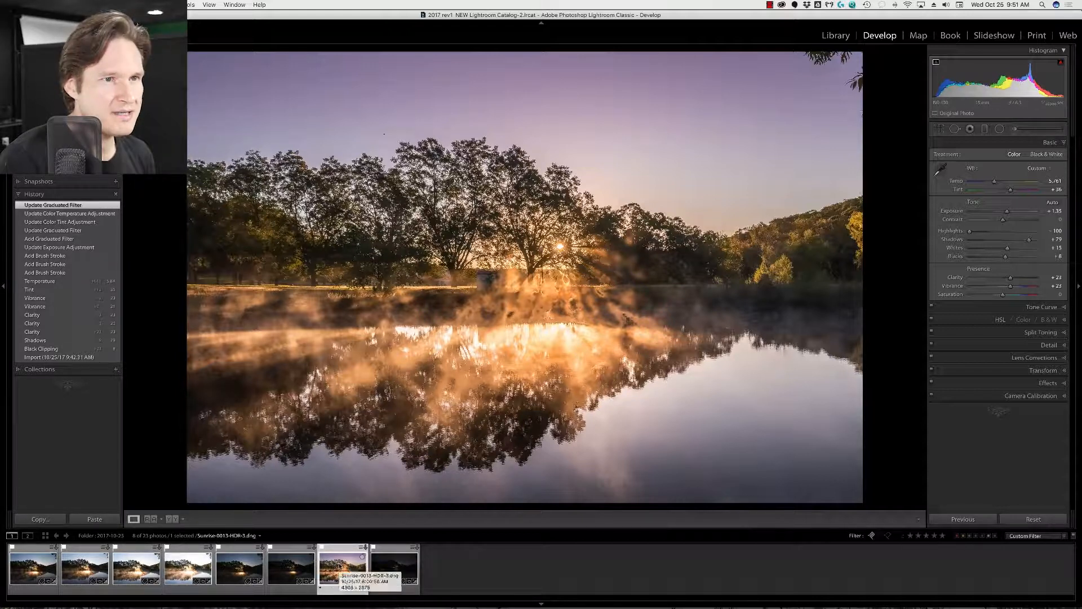
Send the edited HDR photo Sunrise-0013-HDR-3.dng from Lightroom to Adobe Photoshop CC 2018 for editing
right_click(340, 563)
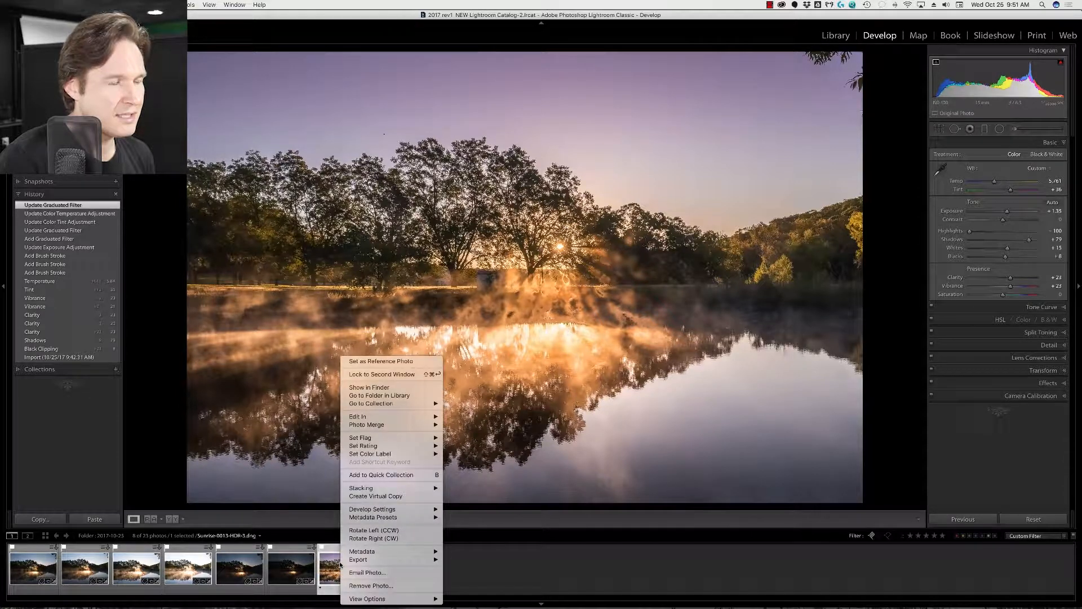
mouse_move(393, 418)
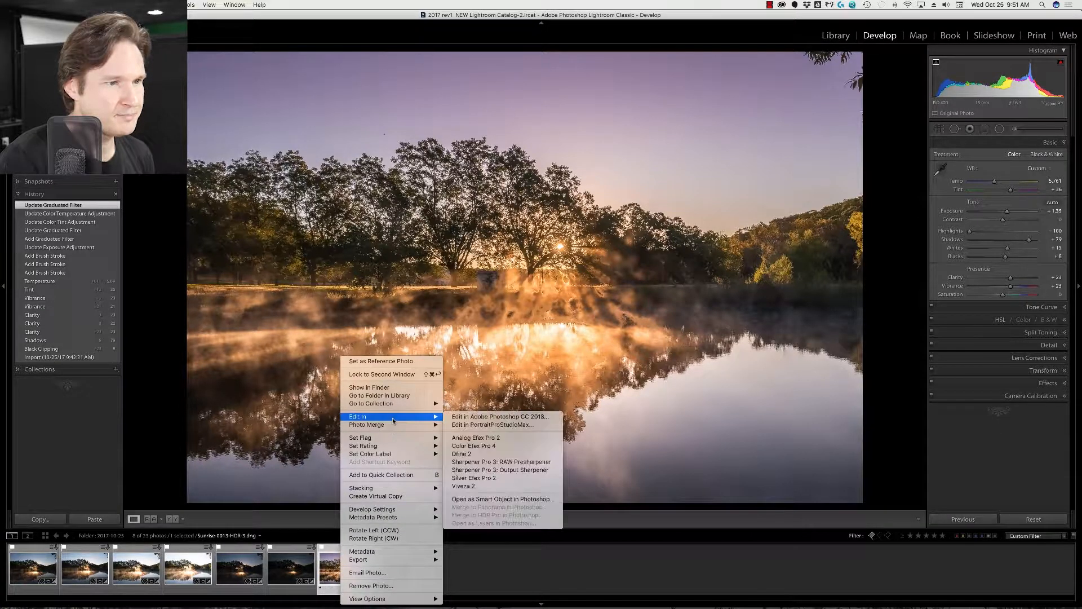
left_click(482, 417)
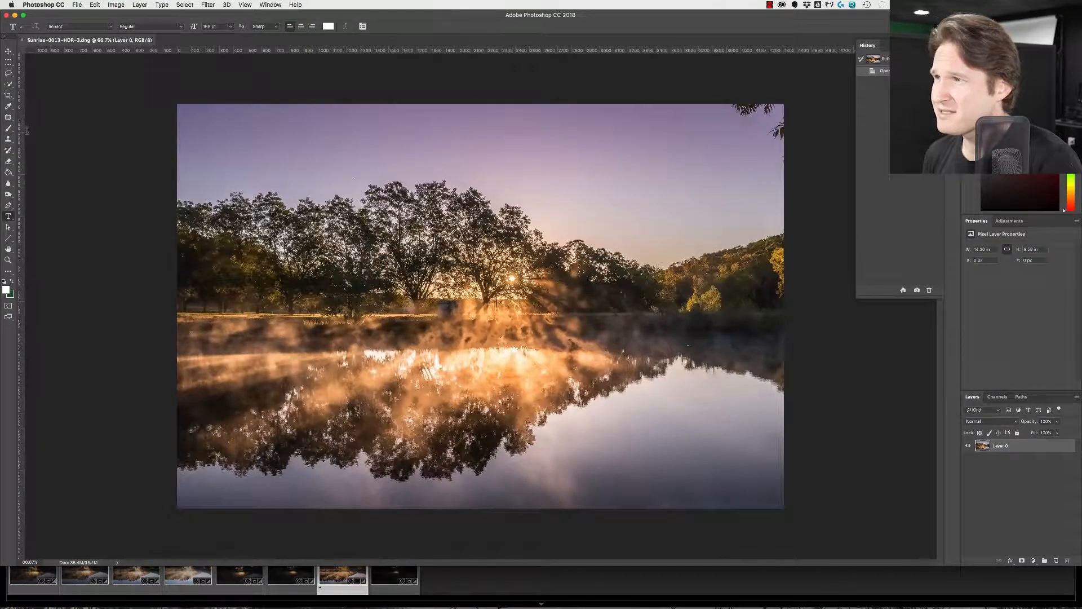
Lasso the overhanging branches in the photo's upper-right corner, remove them with a Content-Aware Fill and deselect
left_click(8, 73)
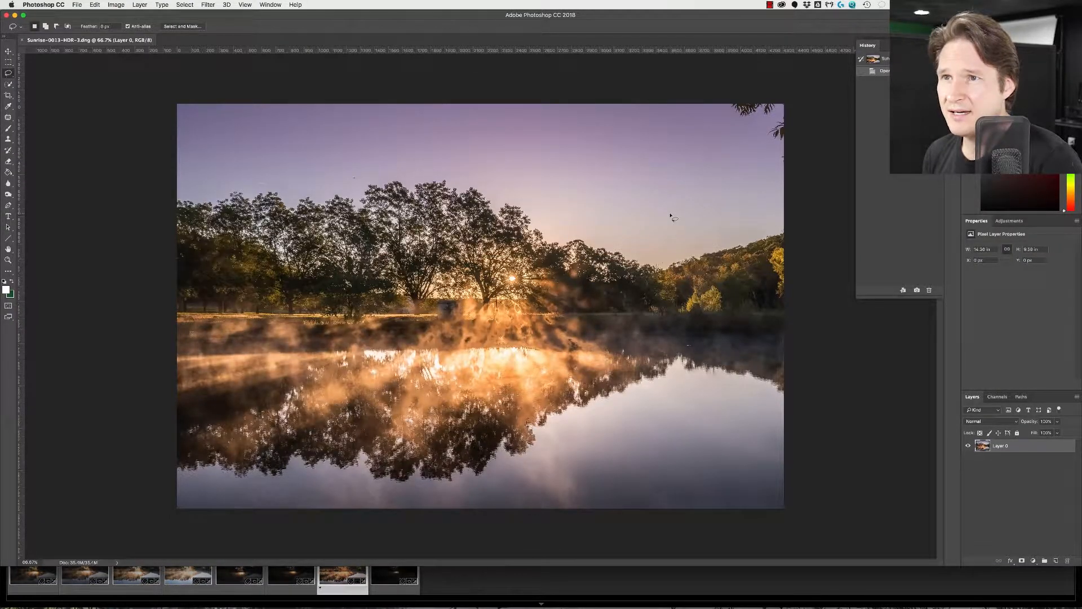
mouse_move(728, 105)
left_mouse_down()
mouse_move(765, 122)
mouse_move(759, 141)
mouse_move(778, 168)
mouse_move(802, 155)
mouse_move(797, 96)
left_mouse_up()
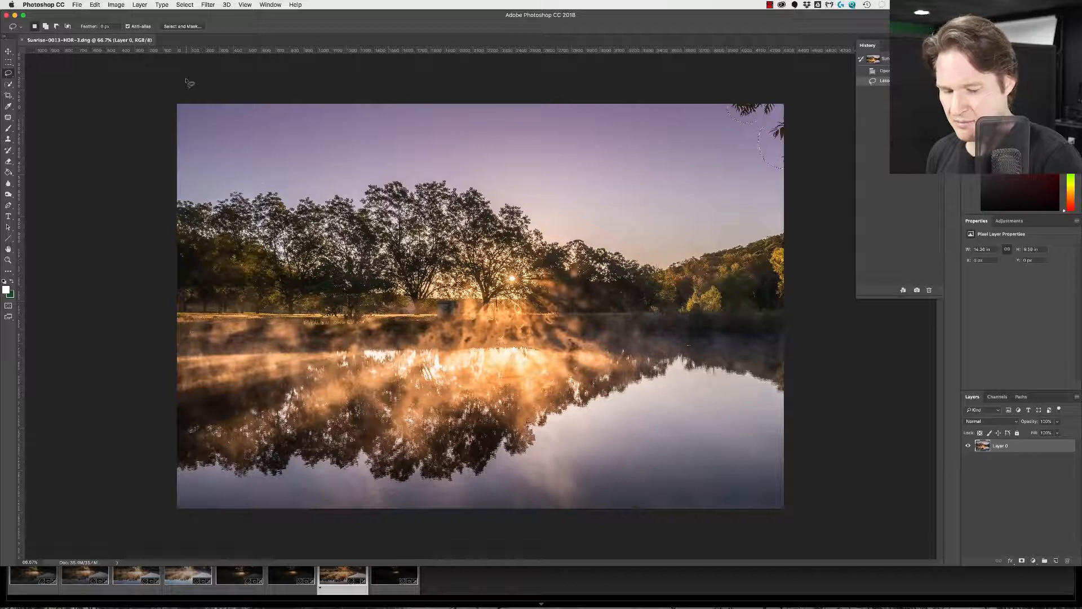
key("shift+BackSpace")
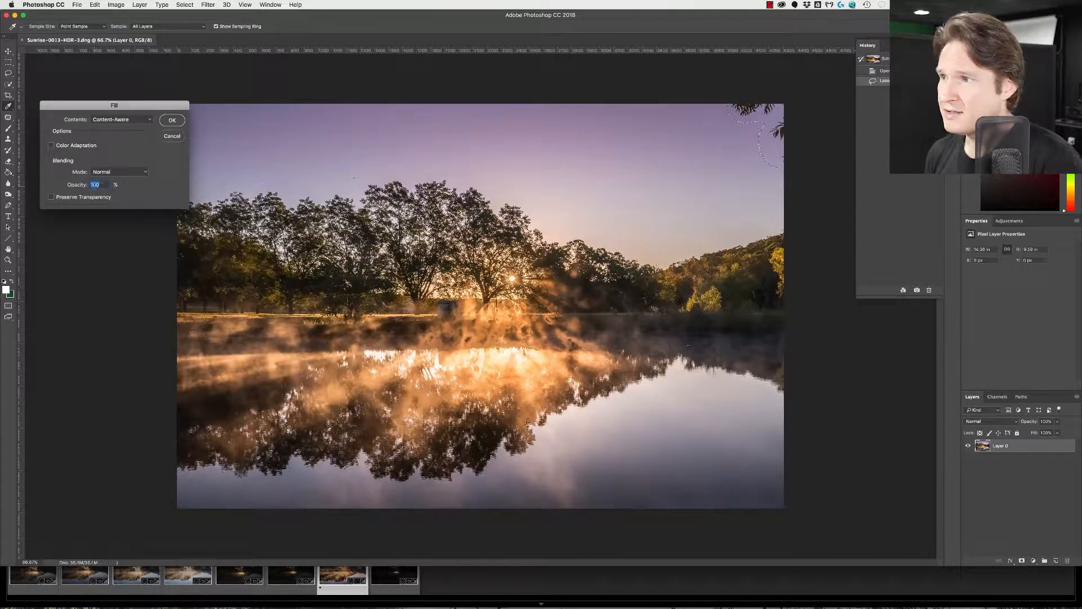
left_click(176, 123)
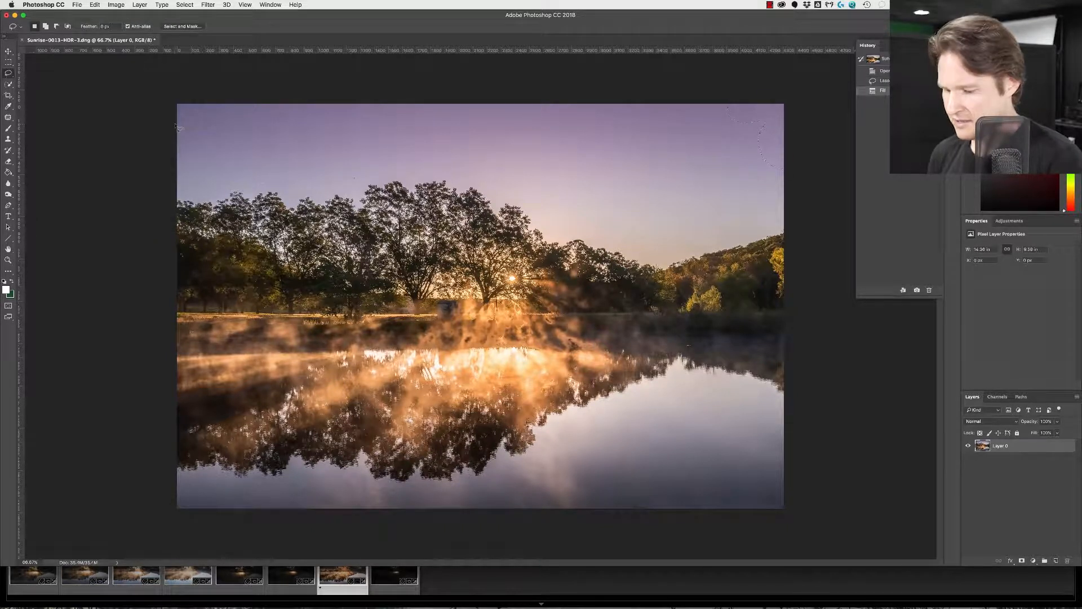
key("super+d")
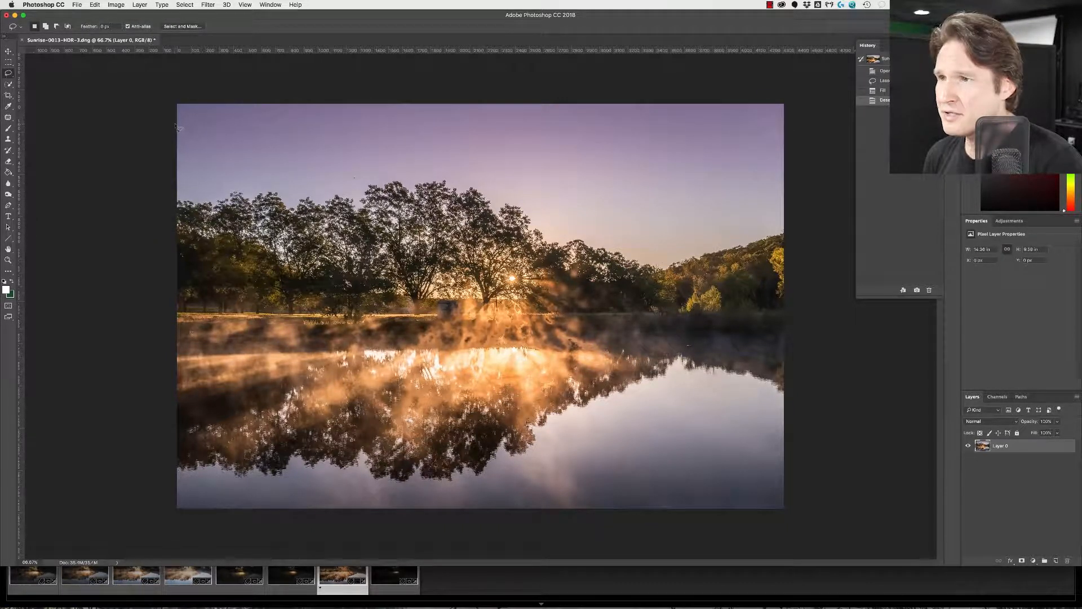
Lasso the small dark speck in the sky above the treetops, remove it with Content-Aware Fill and deselect
mouse_move(358, 182)
left_mouse_down()
mouse_move(356, 171)
mouse_move(357, 186)
left_mouse_up()
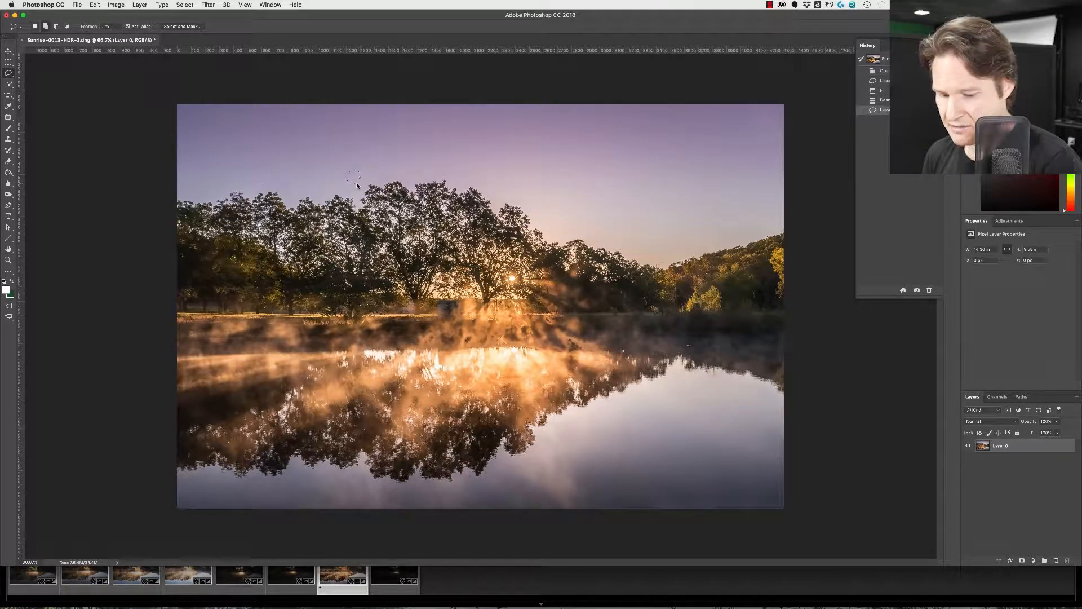
key("shift+BackSpace")
key("Return")
key("super+d")
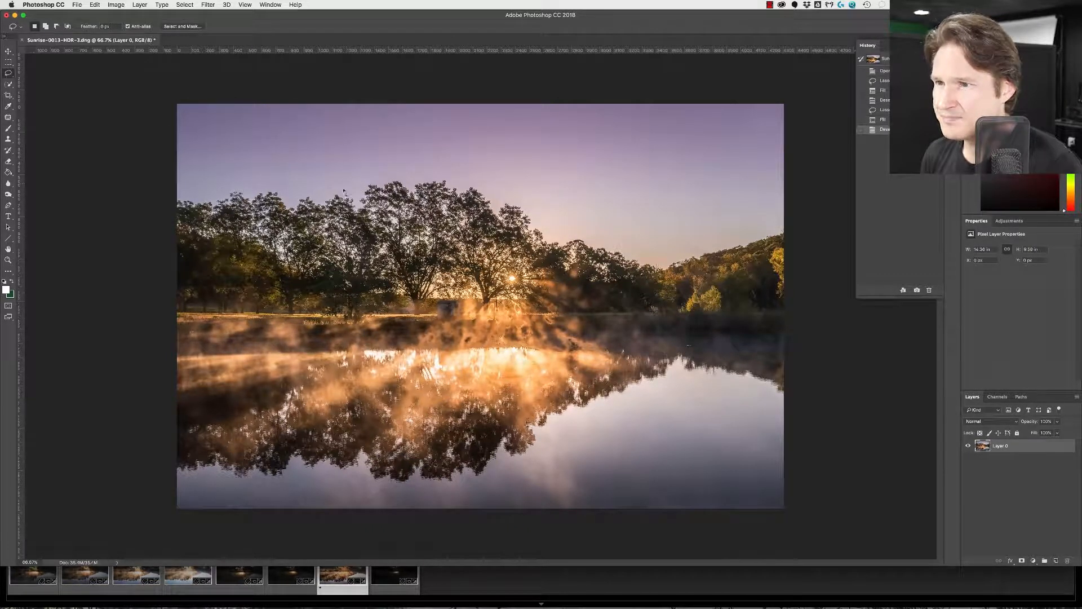
Remove the bright ring-shaped artifact below the sun, beside the tree trunk, with a lassoed Content-Aware Fill
key("super+plus")
key("super+plus")
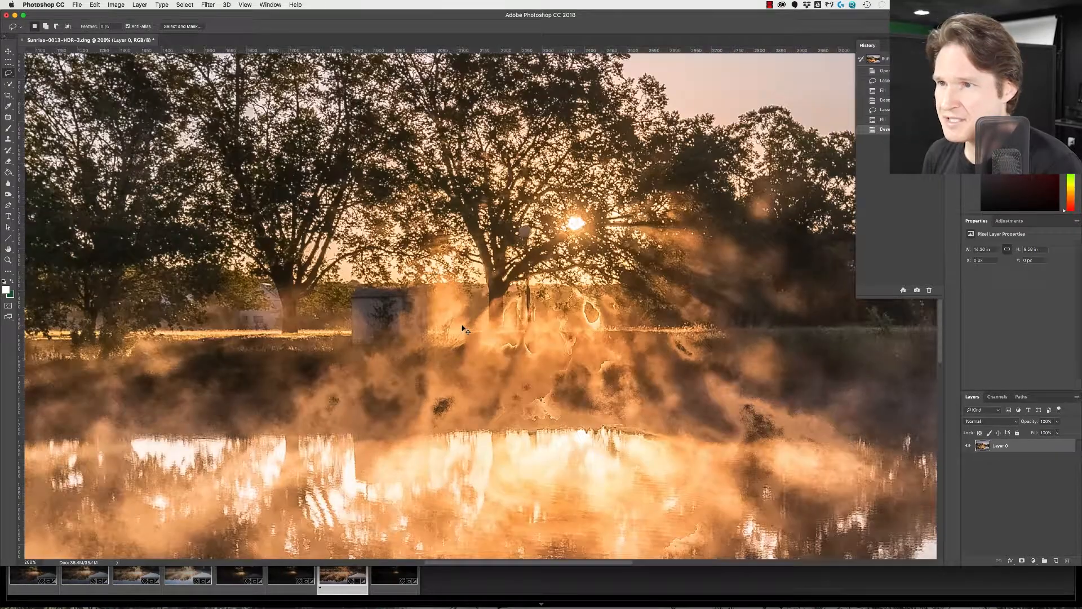
key("super+plus")
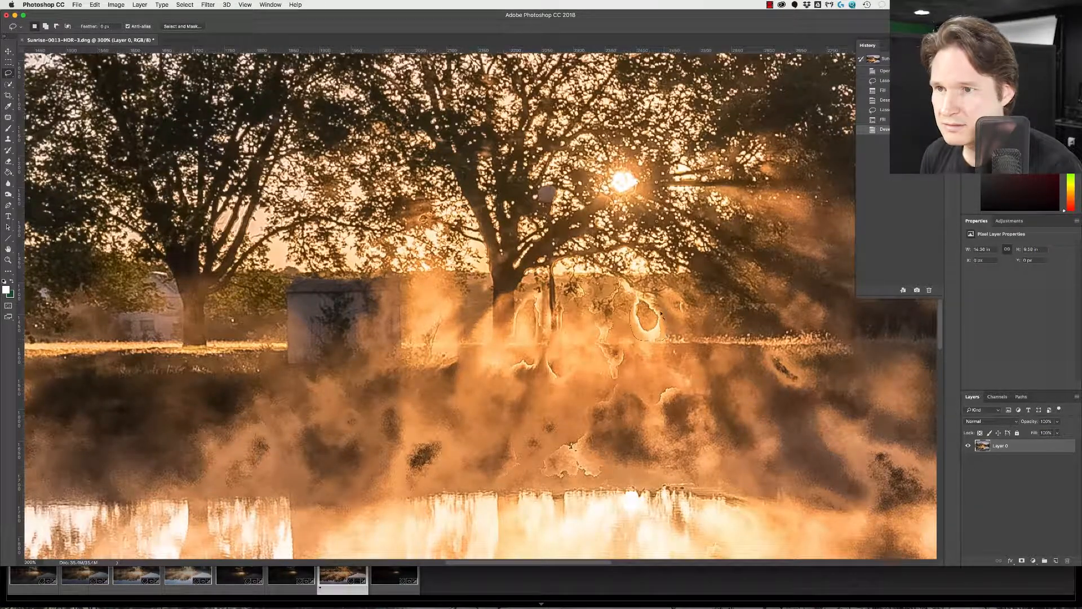
left_click_drag(646, 290, 635, 300)
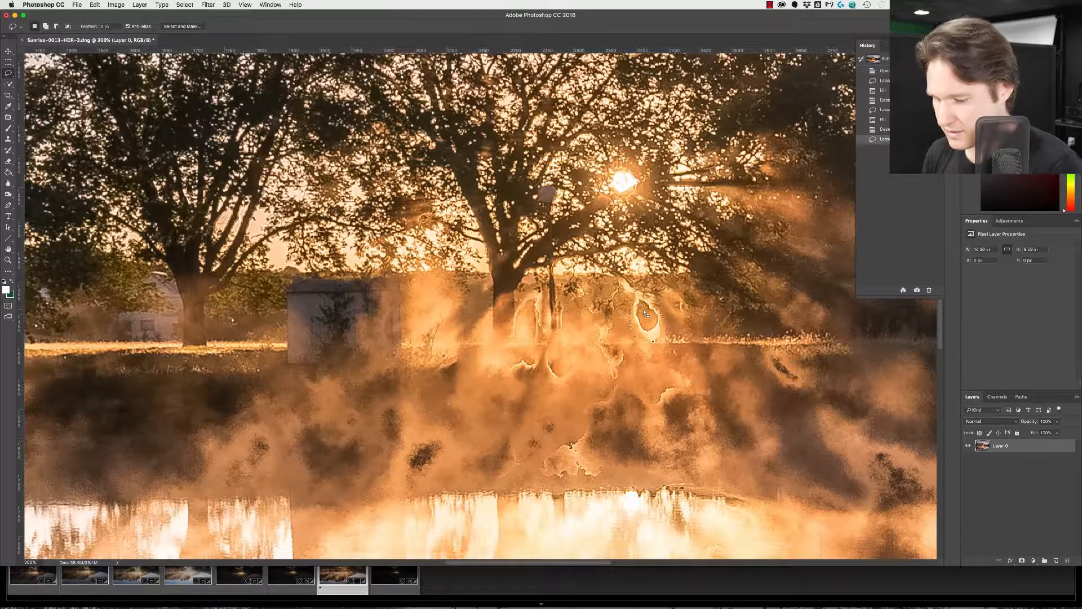
key("shift+BackSpace")
key("Return")
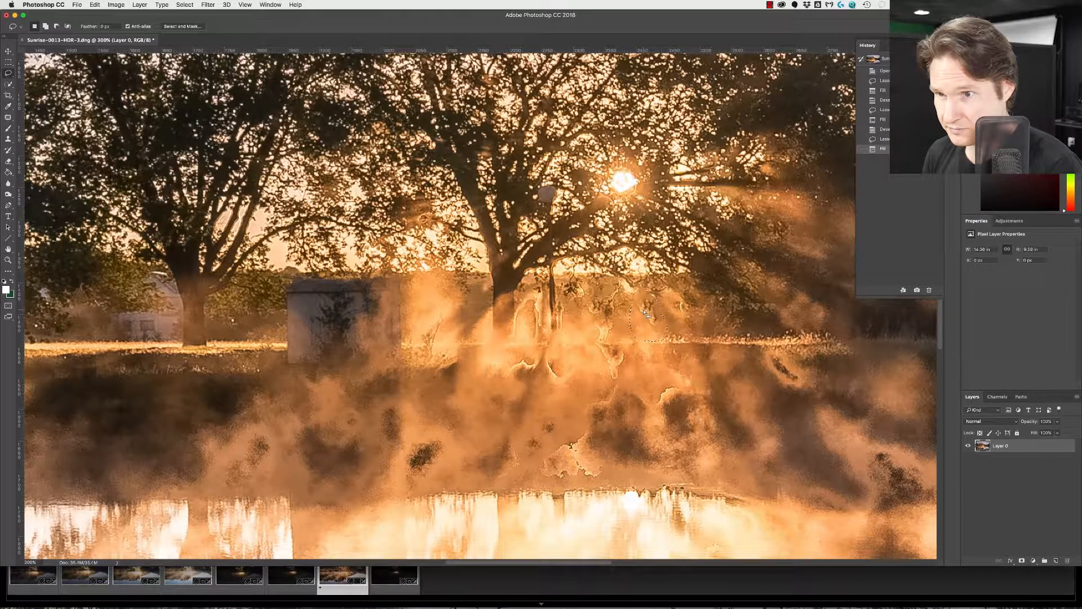
key("super+d")
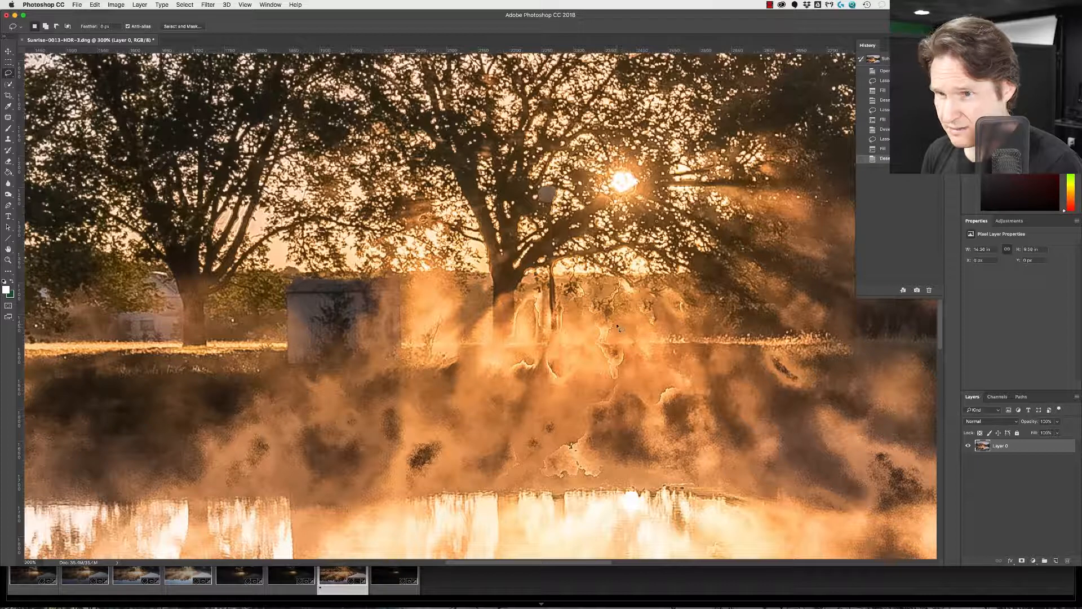
Lasso the outlined artifact in the mist between the trunk and the cleaned ring area and replace it with Content-Aware Fill
left_click_drag(589, 300, 618, 321)
key("shift+BackSpace")
key("Return")
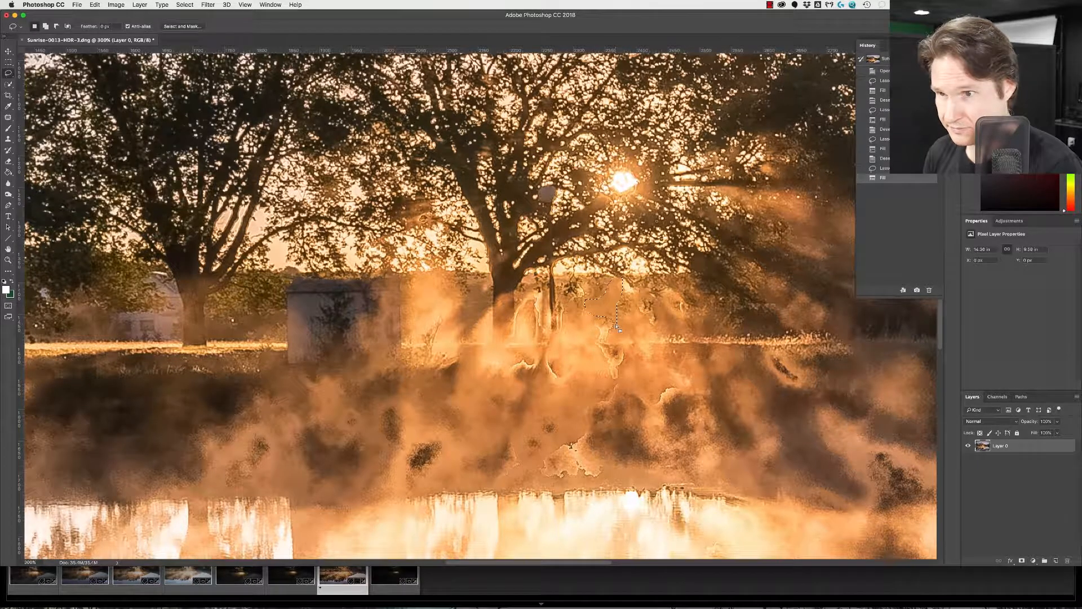
key("super+d")
Remove the bright curved edges in the mist at the bank line below the sun with two lassoed Content-Aware Fills
mouse_move(596, 312)
left_mouse_down()
mouse_move(592, 341)
mouse_move(619, 333)
mouse_move(597, 341)
mouse_move(598, 355)
mouse_move(623, 375)
mouse_move(630, 344)
mouse_move(614, 335)
left_mouse_up()
key("shift+BackSpace")
key("Return")
key("super+d")
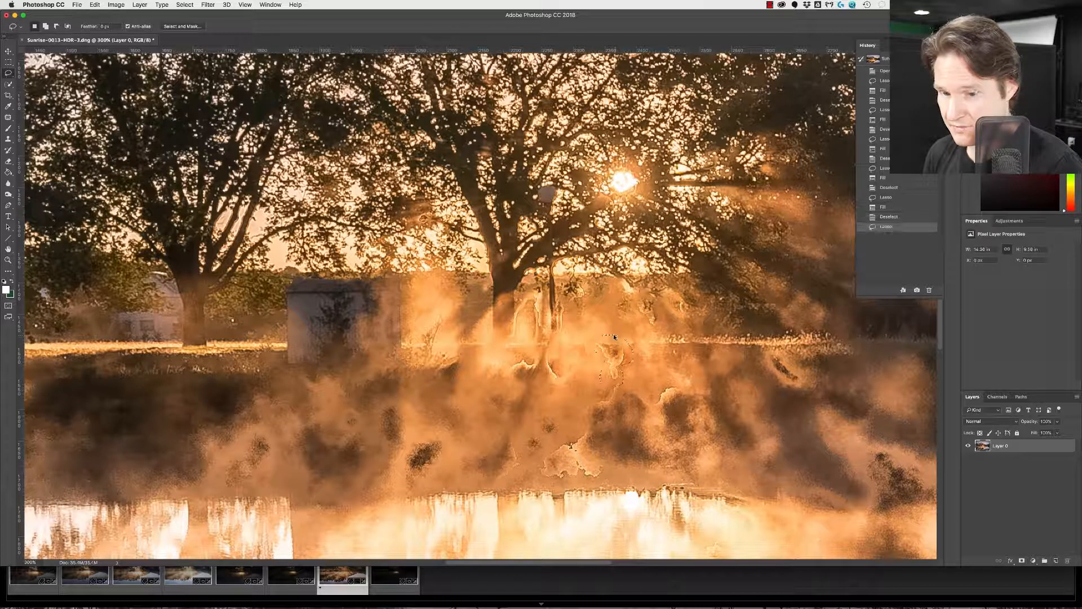
key("shift+BackSpace")
key("Return")
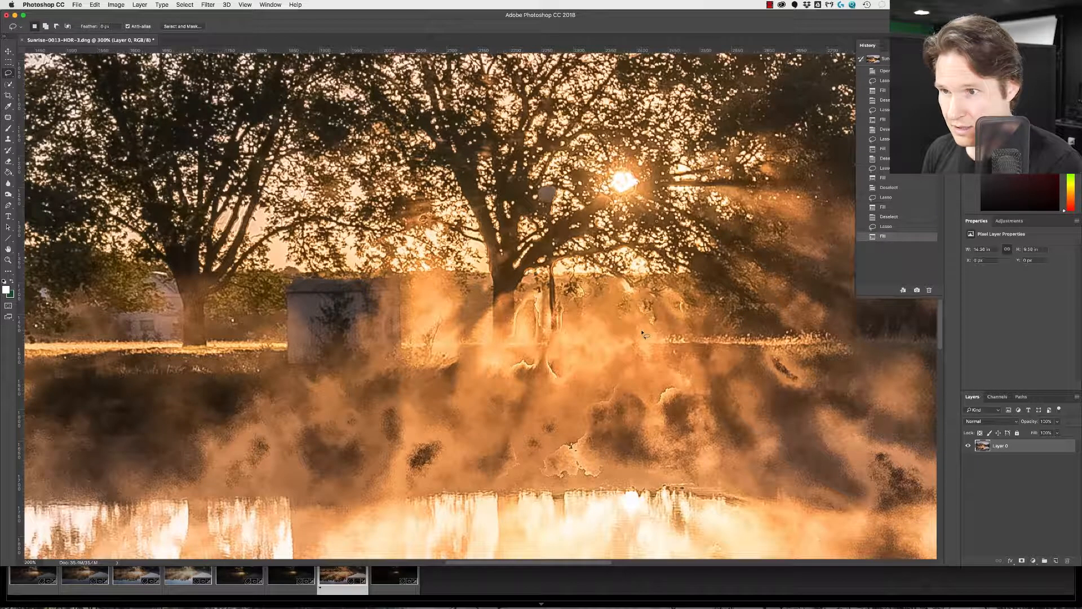
key("super+d")
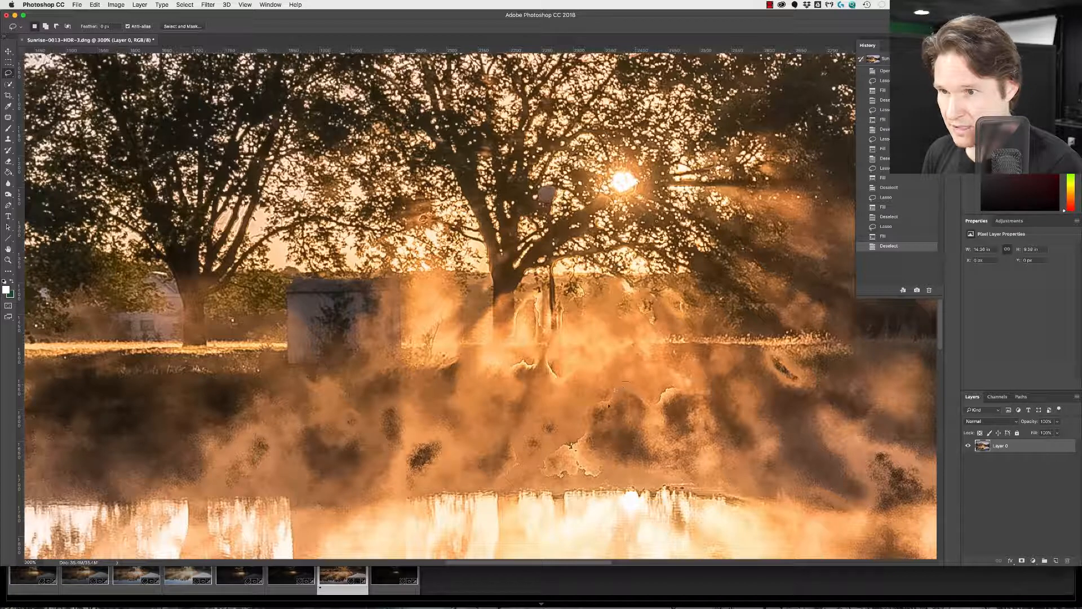
Lasso the hard arc along the top of the dark mist patch below the sun and remove it with Content-Aware Fill
mouse_move(609, 405)
left_mouse_down()
mouse_move(629, 416)
mouse_move(649, 406)
mouse_move(607, 398)
left_mouse_up()
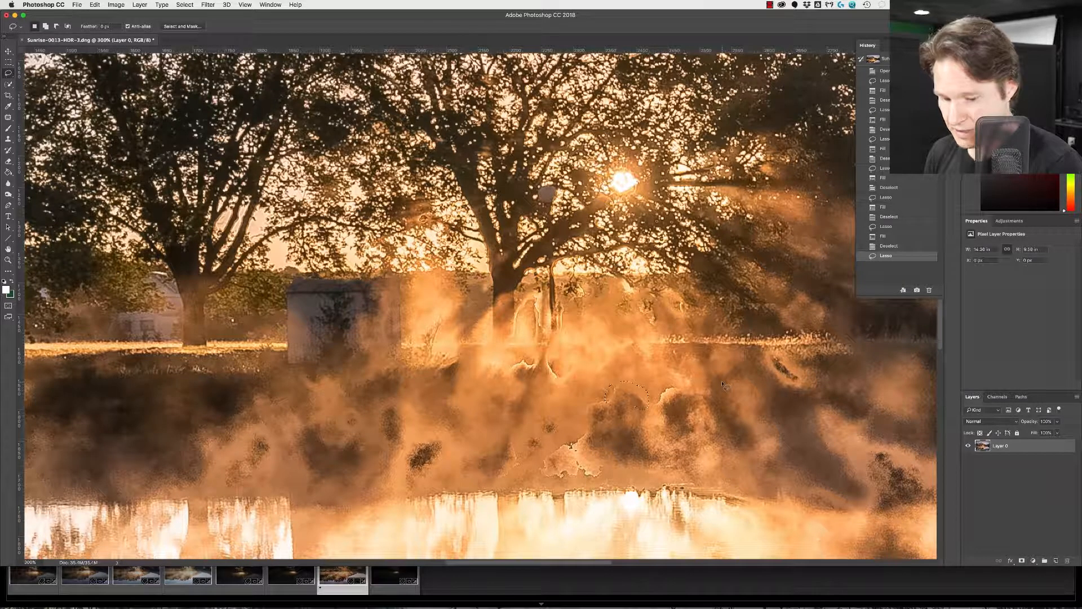
key("shift+BackSpace")
key("Return")
key("super+d")
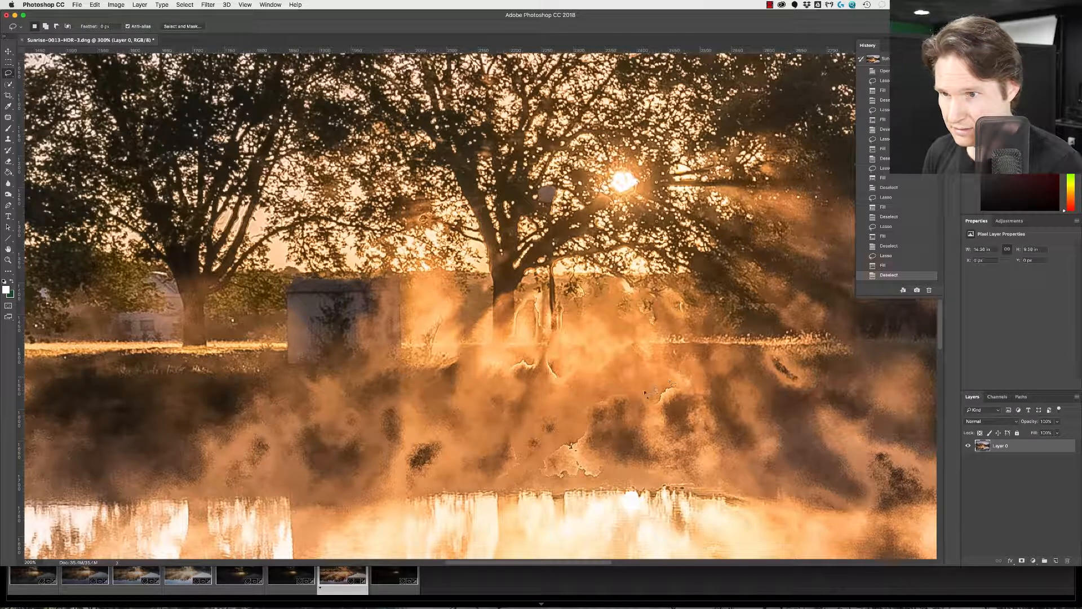
Lasso the bright jagged edge just right of the dark mist patch, apply Content-Aware Fill and deselect
mouse_move(658, 382)
left_mouse_down()
mouse_move(696, 389)
mouse_move(668, 417)
mouse_move(652, 389)
left_mouse_up()
key("shift+BackSpace")
key("Return")
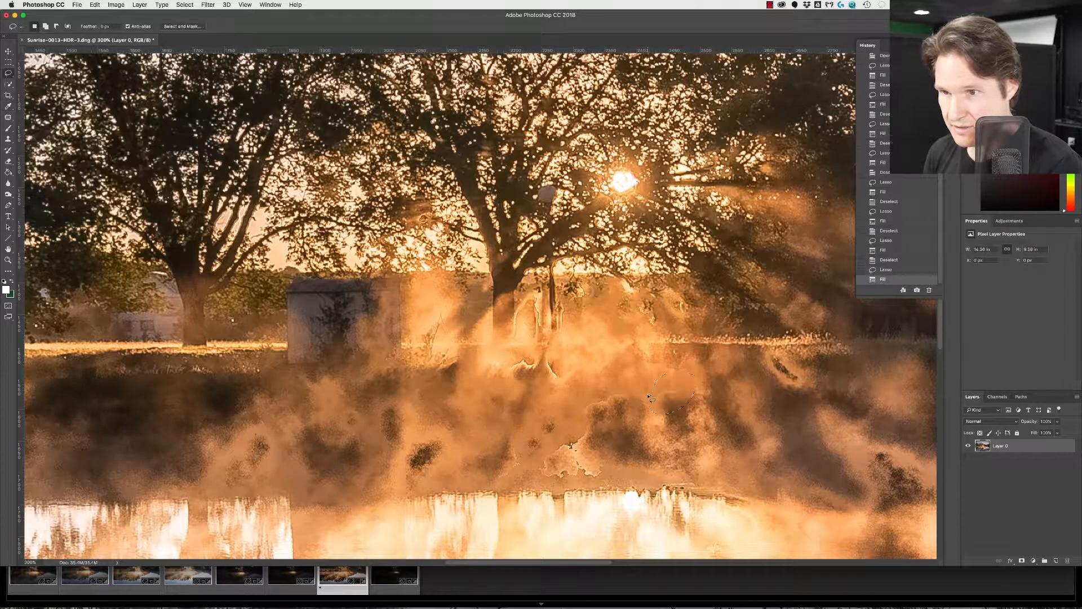
key("super+d")
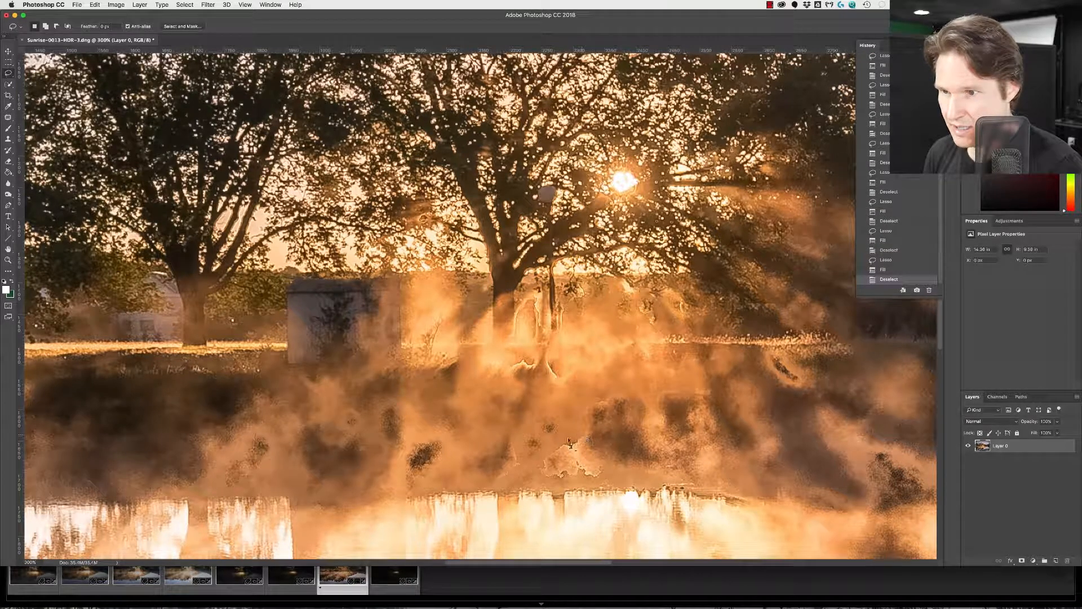
Lasso the bright jagged outline in the mist just above the waterline, replace it with Content-Aware Fill and deselect
mouse_move(581, 479)
left_mouse_down()
mouse_move(605, 471)
mouse_move(587, 443)
left_mouse_up()
key("shift+BackSpace")
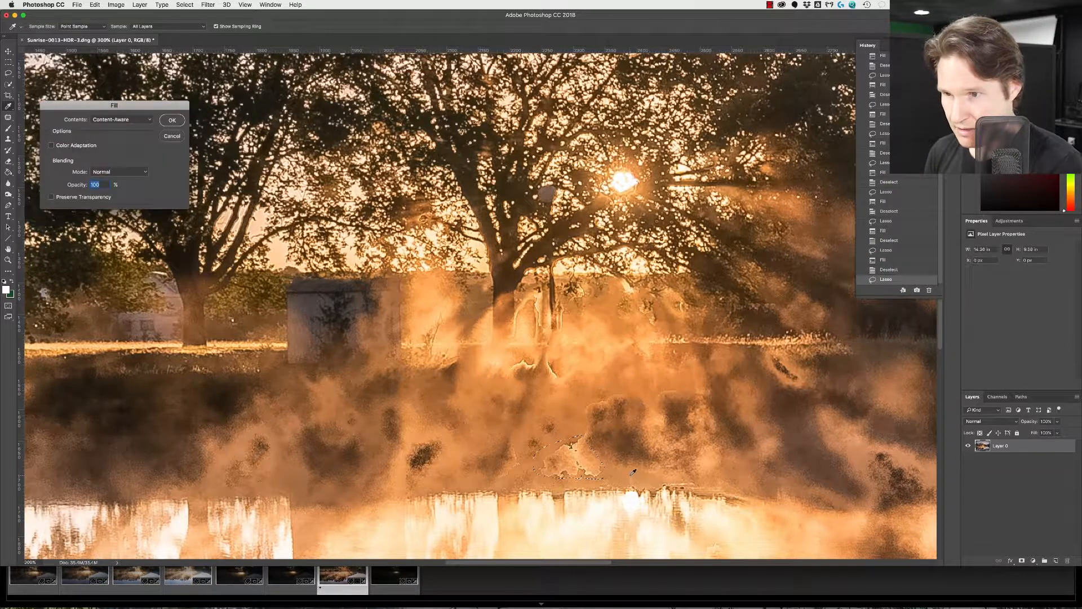
key("Return")
key("super+d")
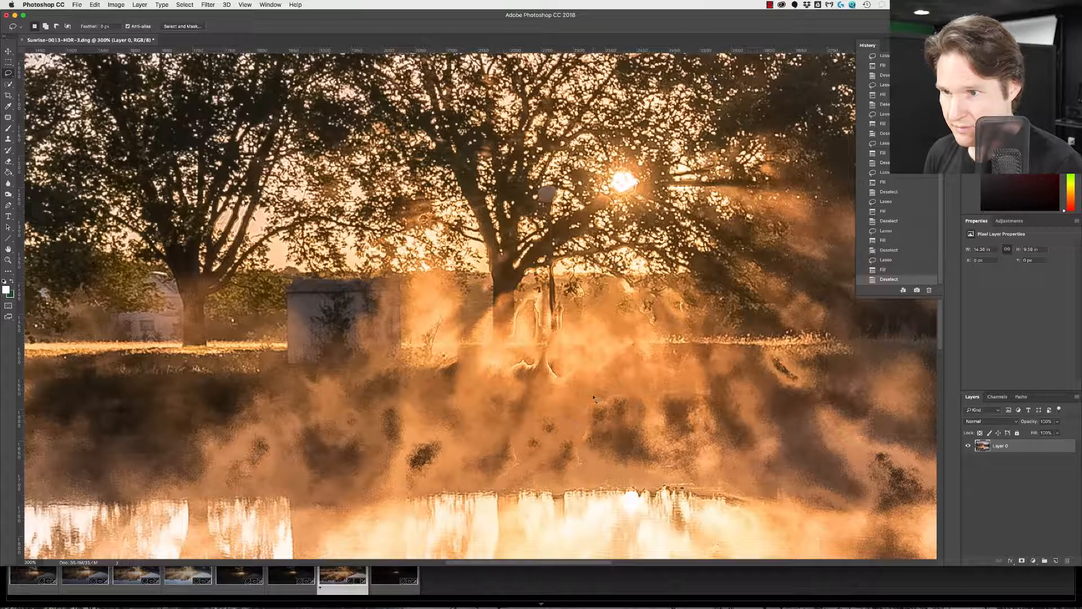
Smooth the hard edge around the upper-left side of the dark mist patch with a lassoed Content-Aware Fill
mouse_move(576, 435)
left_mouse_down()
mouse_move(643, 410)
mouse_move(645, 399)
mouse_move(625, 389)
mouse_move(601, 395)
left_mouse_up()
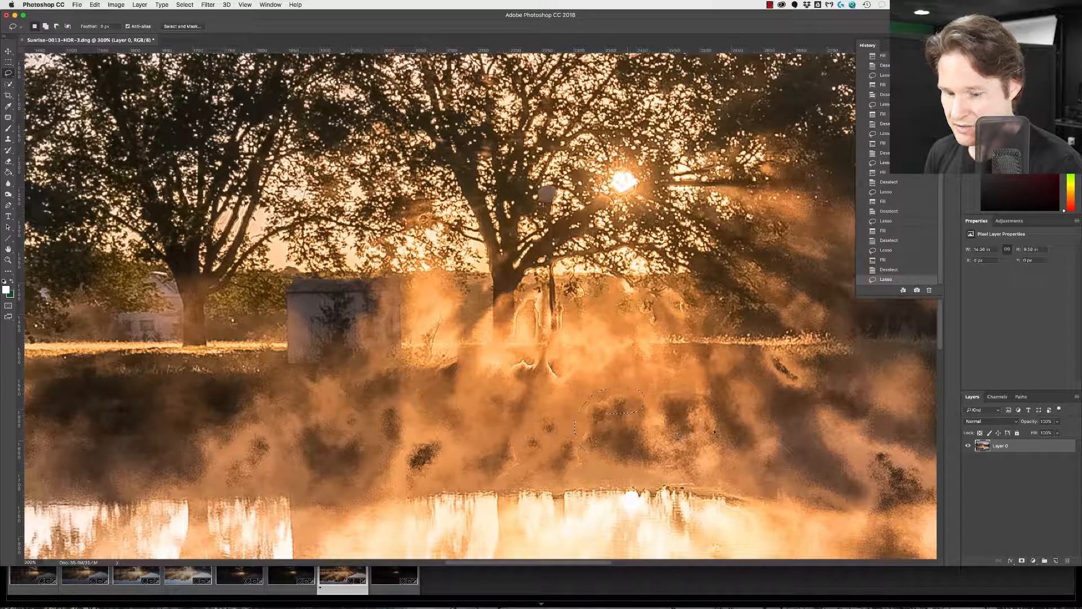
key("shift+BackSpace")
key("Return")
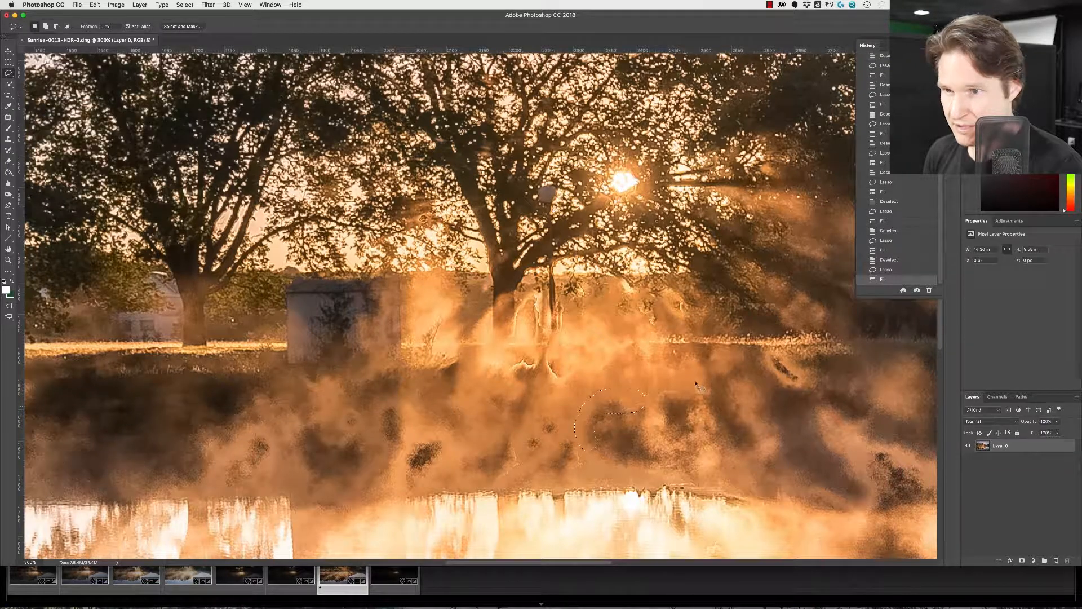
key("super+d")
Lasso the leftover edge at the upper right of the dark mist patch and apply Content-Aware Fill to it
mouse_move(648, 405)
left_mouse_down()
mouse_move(629, 415)
mouse_move(665, 388)
mouse_move(679, 401)
mouse_move(665, 384)
left_mouse_up()
key("shift+BackSpace")
key("Return")
key("shift+BackSpace")
key("Return")
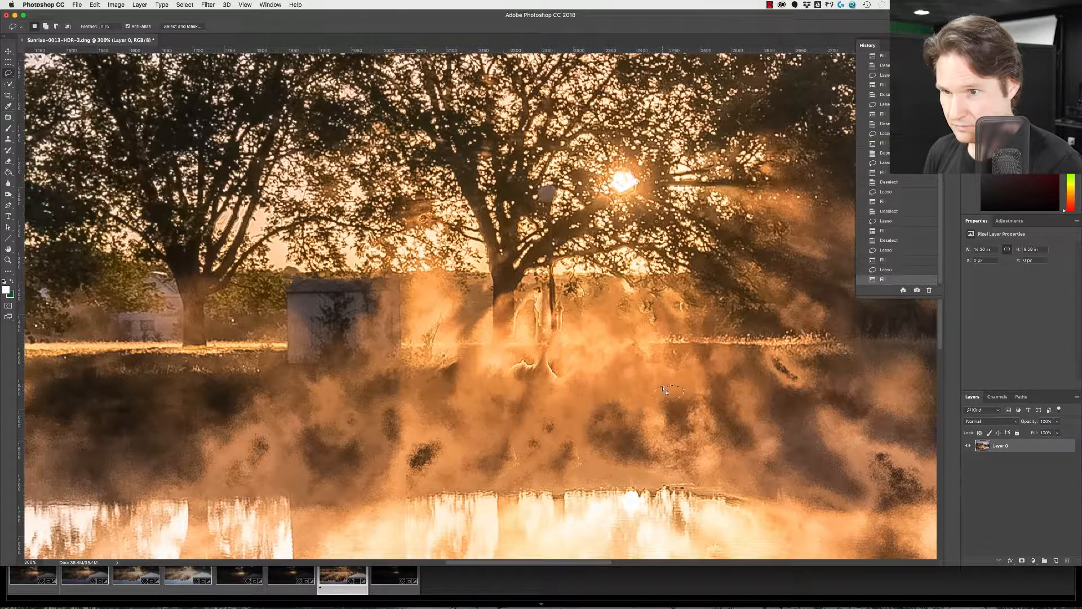
Lasso the remaining blemish above the waterline, left of the dark mist patch, apply Content-Aware Fill and deselect
mouse_move(582, 473)
left_mouse_down()
mouse_move(572, 442)
mouse_move(556, 481)
mouse_move(589, 475)
left_mouse_up()
key("shift+BackSpace")
key("Return")
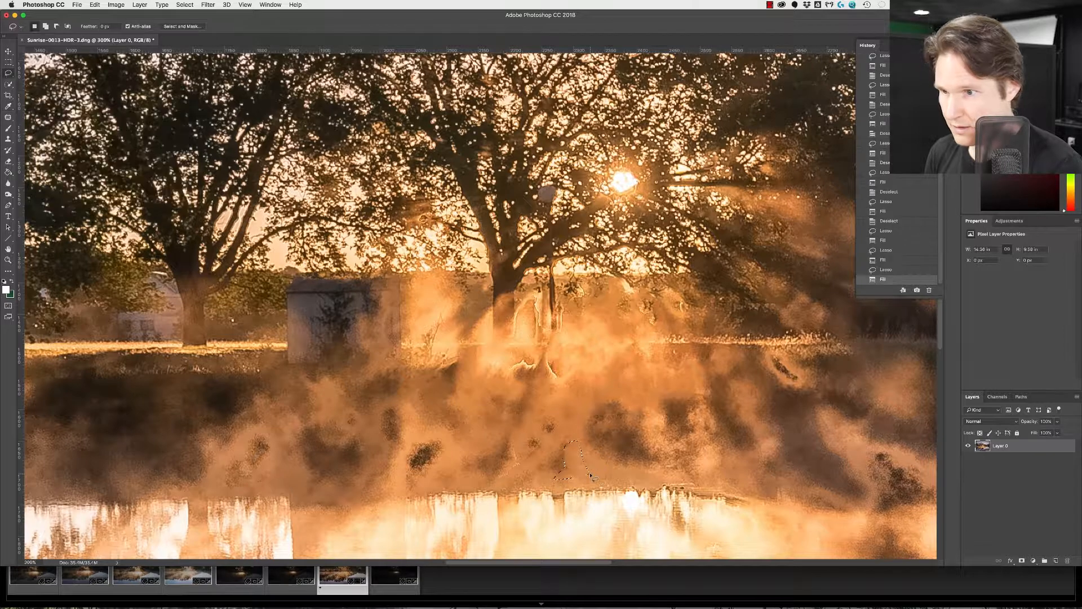
key("super+d")
Lasso the blemish above the waterline and the bright outline below the tree trunk, replace each with Content-Aware Fill and deselect
mouse_move(504, 465)
left_mouse_down()
mouse_move(488, 479)
mouse_move(527, 470)
mouse_move(524, 462)
left_mouse_up()
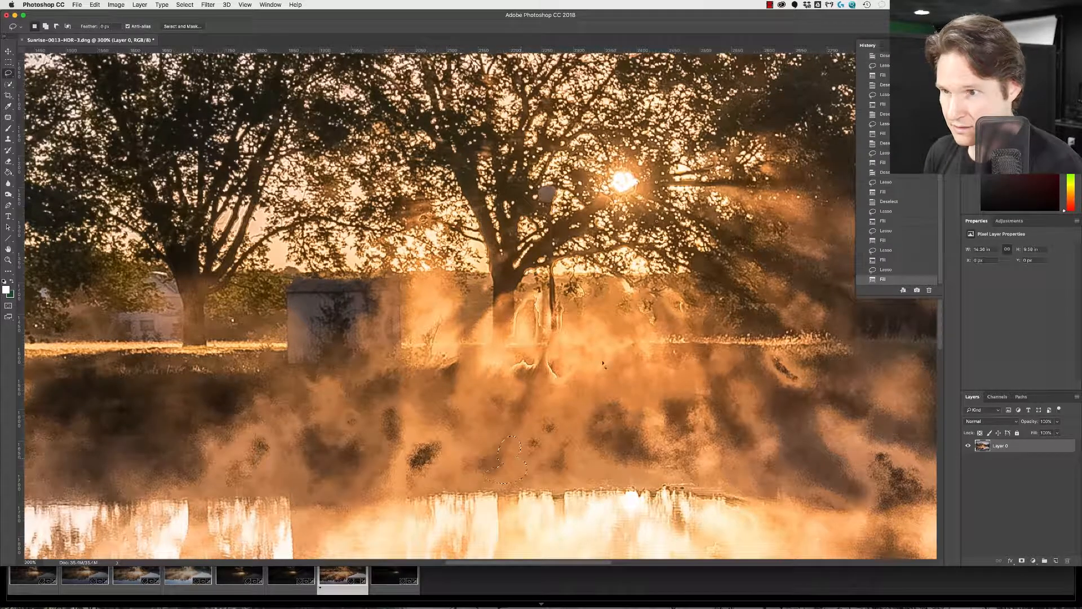
mouse_move(533, 361)
left_mouse_down()
mouse_move(515, 363)
mouse_move(524, 373)
mouse_move(536, 365)
left_mouse_up()
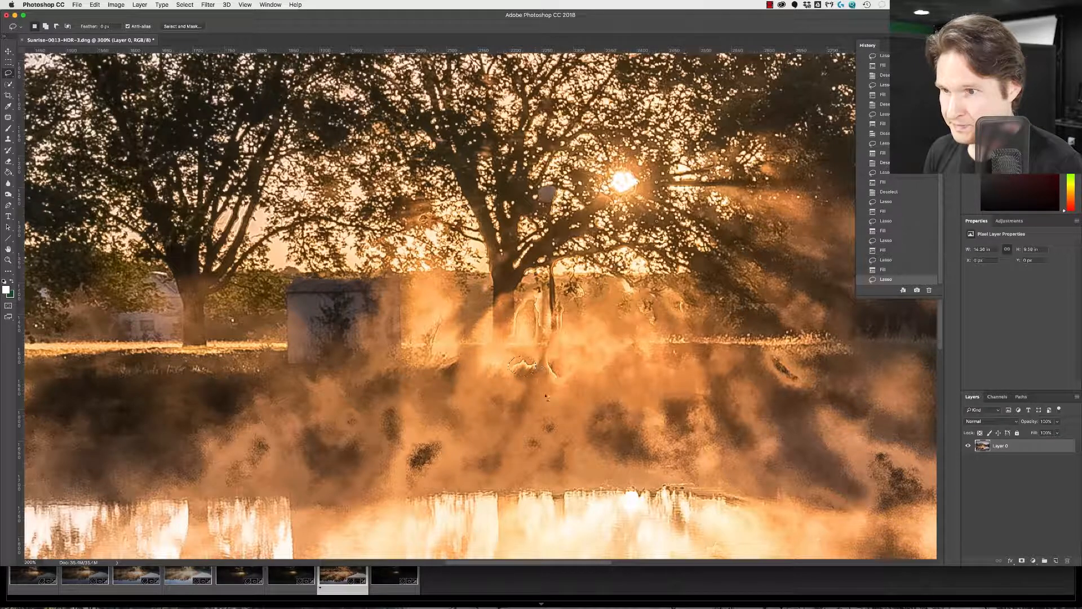
key("shift+BackSpace")
key("Return")
key("super+d")
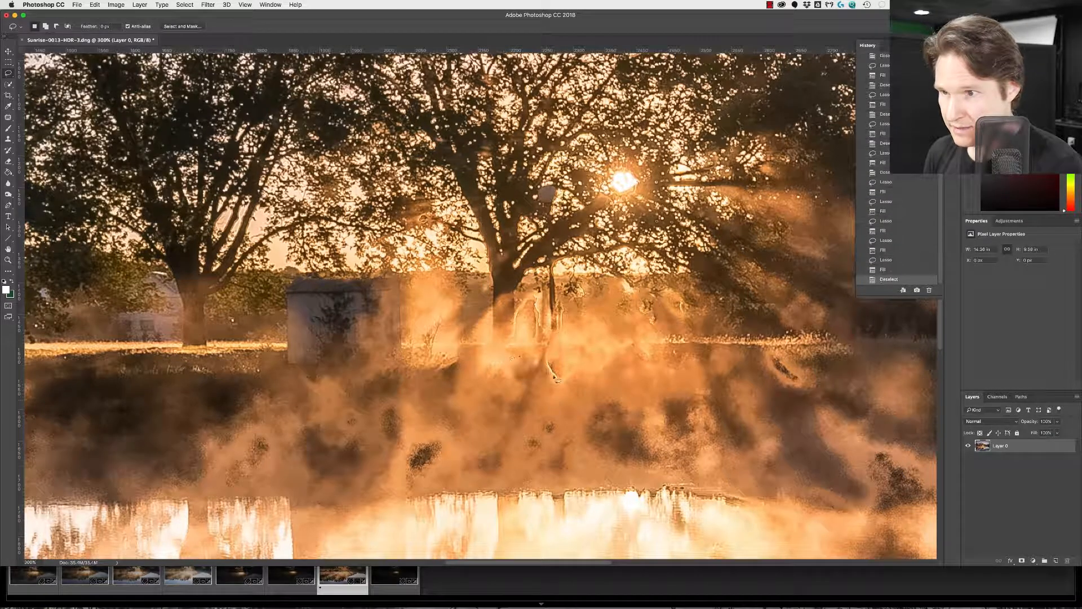
Remove the bright curved outline below the trunk and the streaks beside the pole's lower end with lassoed Content-Aware Fills, and deselect
mouse_move(542, 355)
left_mouse_down()
mouse_move(548, 383)
mouse_move(568, 385)
mouse_move(555, 356)
left_mouse_up()
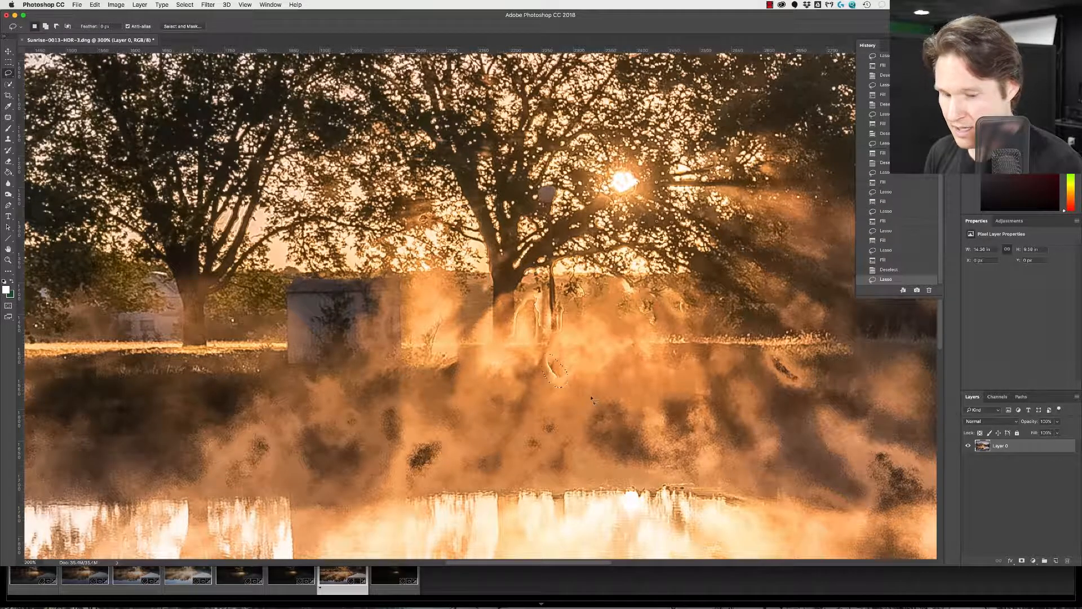
key("shift+BackSpace")
key("Return")
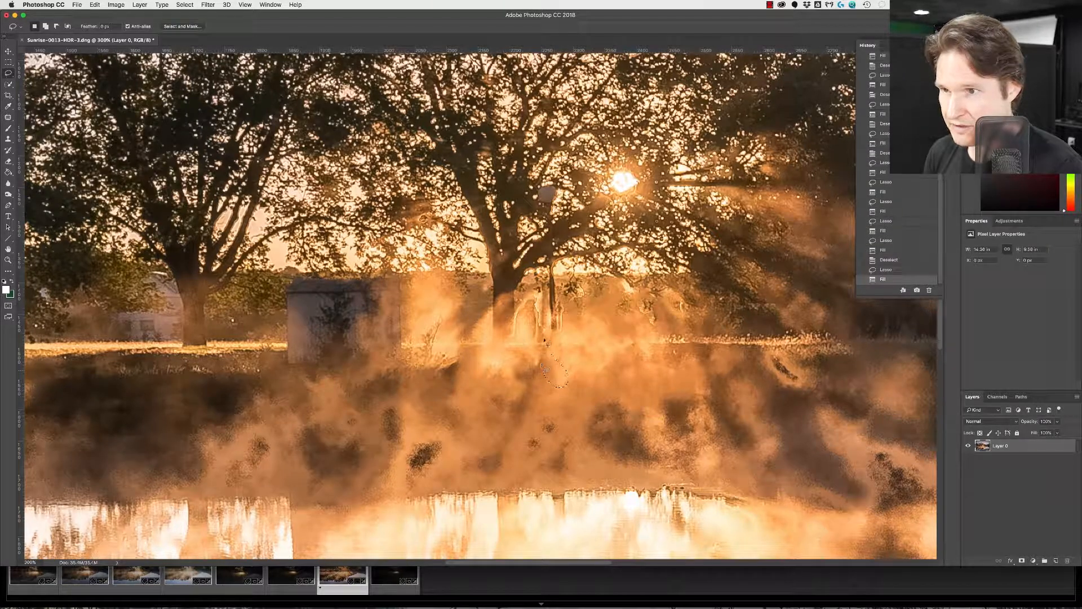
mouse_move(550, 320)
left_mouse_down()
mouse_move(553, 305)
mouse_move(568, 311)
mouse_move(569, 335)
mouse_move(550, 319)
left_mouse_up()
key("shift+BackSpace")
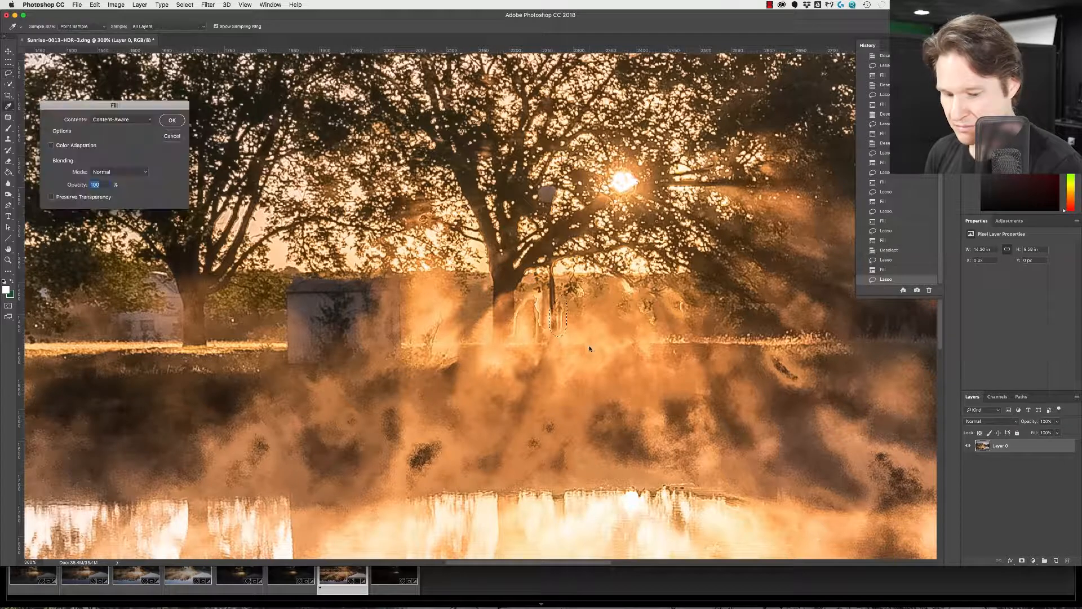
key("Return")
key("super+d")
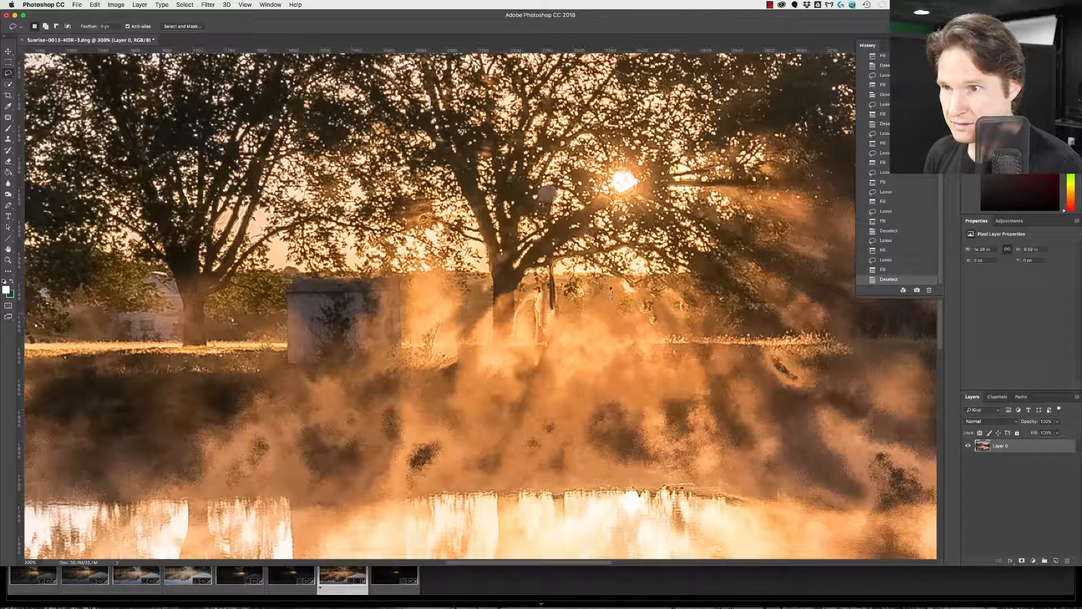
Lasso the dark specks in the mist below the sunlit branches and just beside the pole, apply Content-Aware Fill to each and deselect
mouse_move(629, 299)
left_mouse_down()
mouse_move(639, 297)
mouse_move(620, 282)
left_mouse_up()
key("shift+BackSpace")
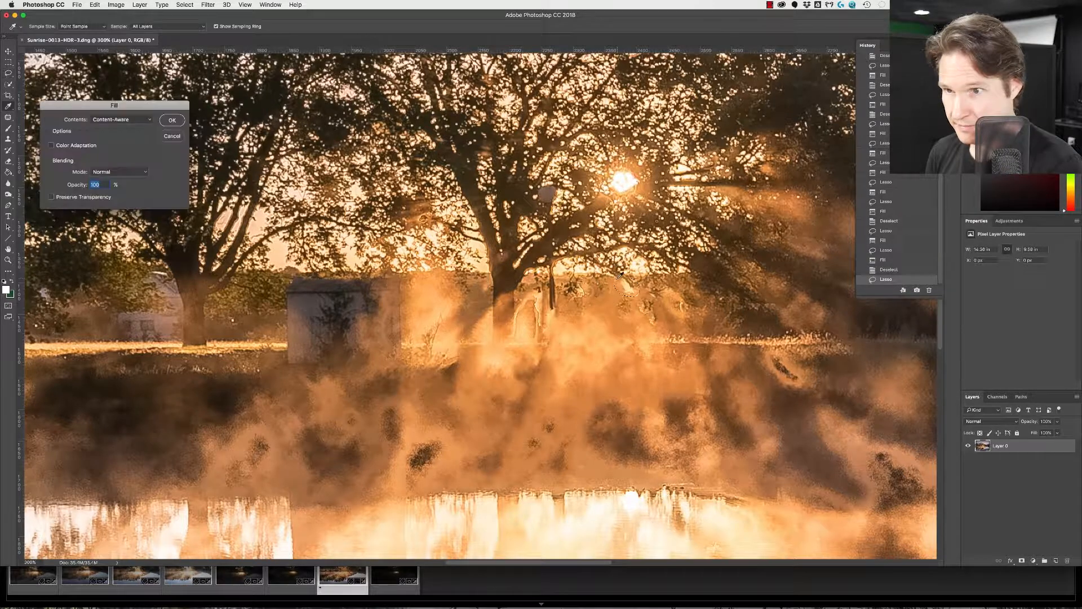
key("Return")
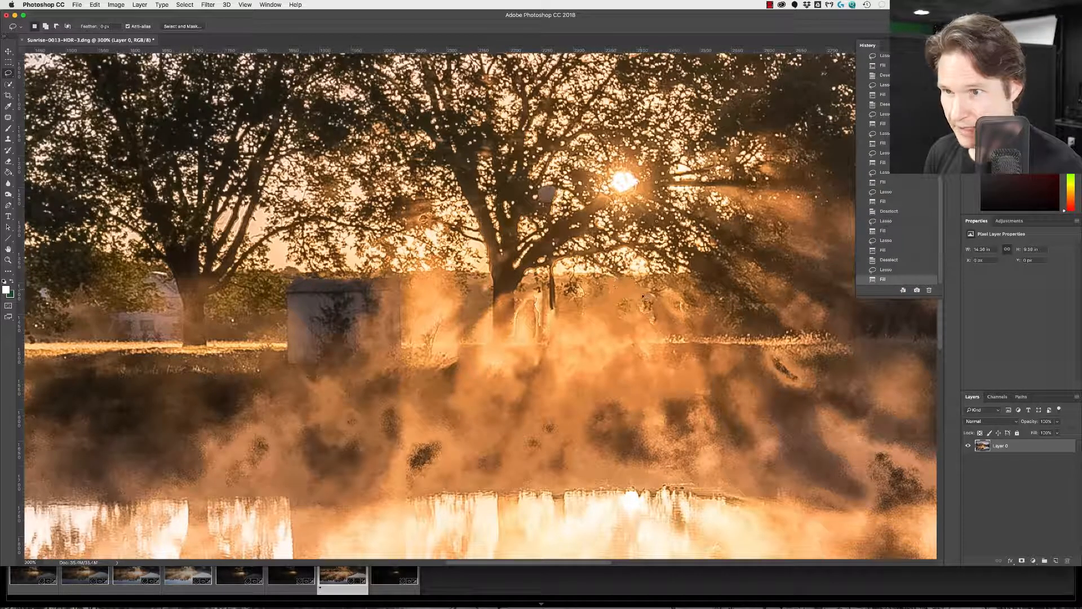
left_click_drag(649, 334, 660, 332)
key("shift+BackSpace")
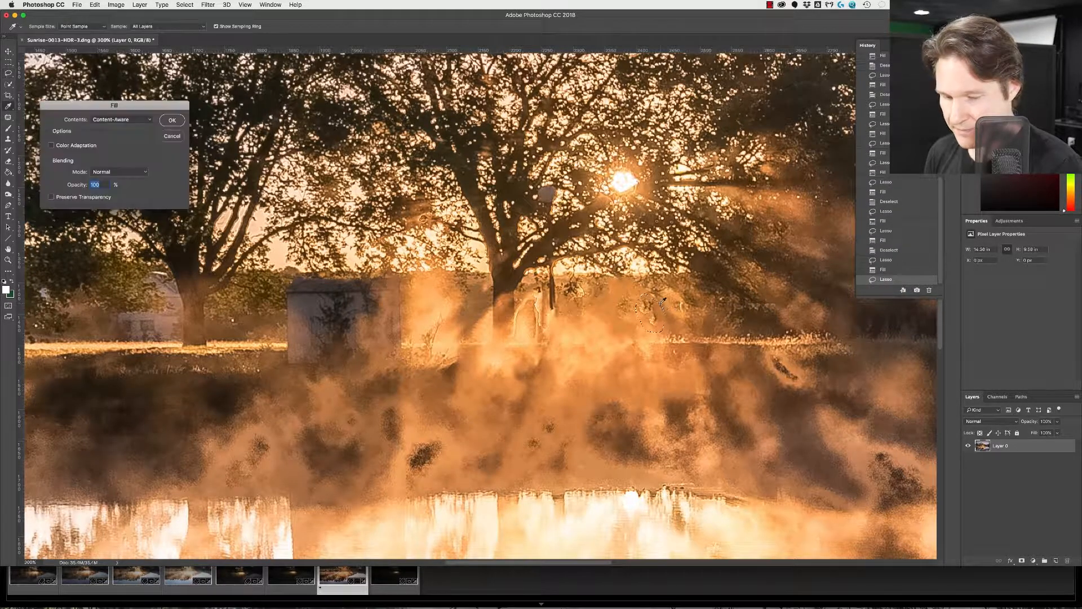
key("Return")
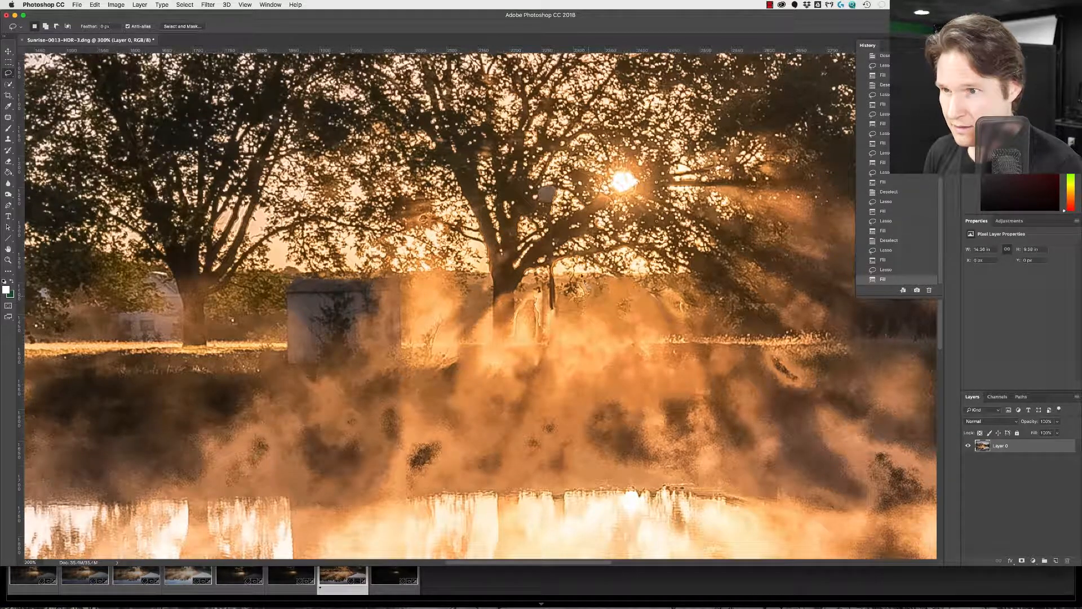
mouse_move(575, 284)
left_mouse_down()
mouse_move(589, 293)
mouse_move(572, 309)
left_mouse_up()
key("shift+BackSpace")
key("Return")
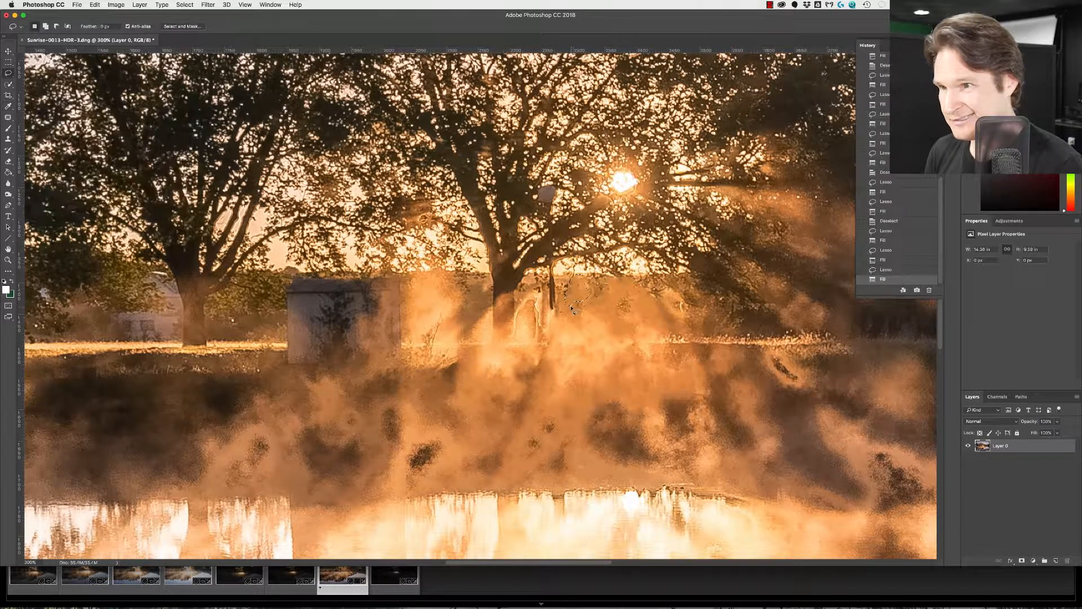
key("super+d")
Clear the bright jagged outlines between the tree trunk and the pole with two lassoed Content-Aware Fills, deselecting after each
mouse_move(542, 311)
left_mouse_down()
mouse_move(539, 293)
mouse_move(531, 320)
mouse_move(550, 334)
mouse_move(551, 317)
left_mouse_up()
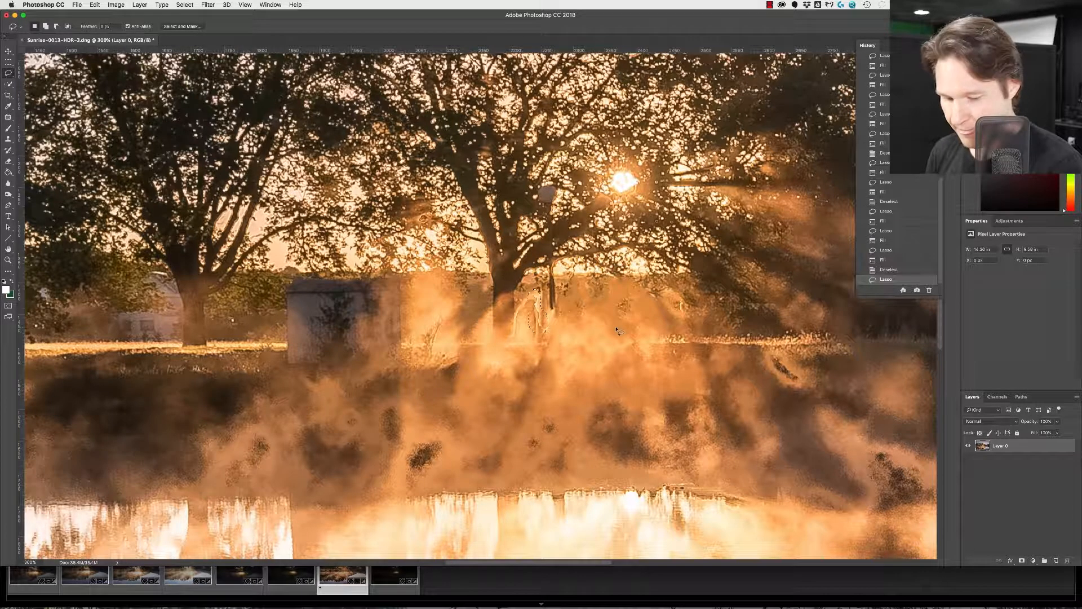
key("shift+BackSpace")
key("Return")
key("super+d")
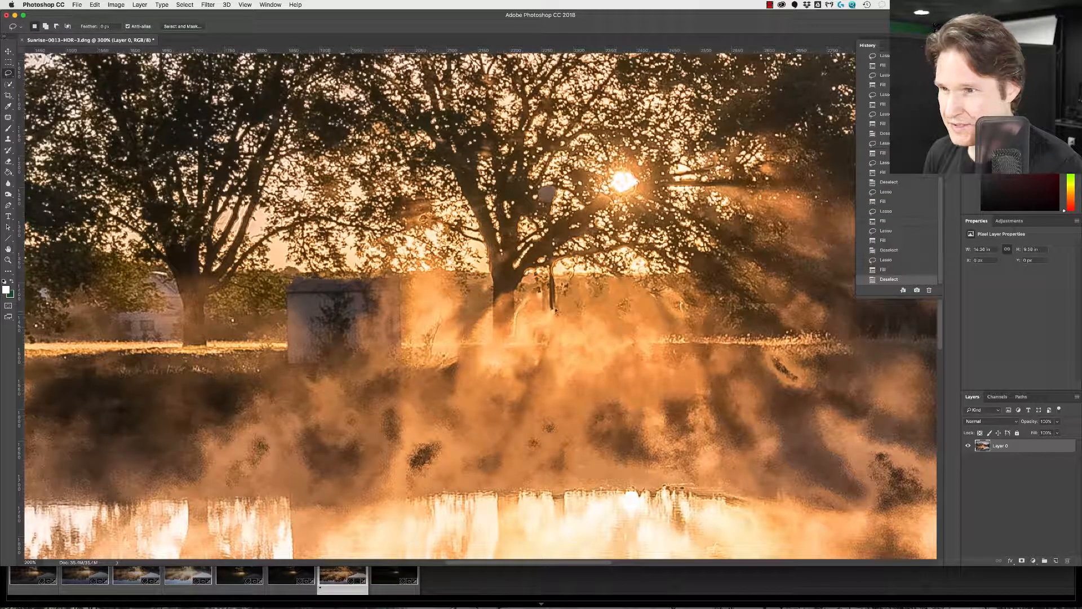
mouse_move(541, 310)
left_mouse_down()
mouse_move(533, 298)
mouse_move(514, 315)
mouse_move(509, 341)
mouse_move(528, 319)
left_mouse_up()
key("shift+BackSpace")
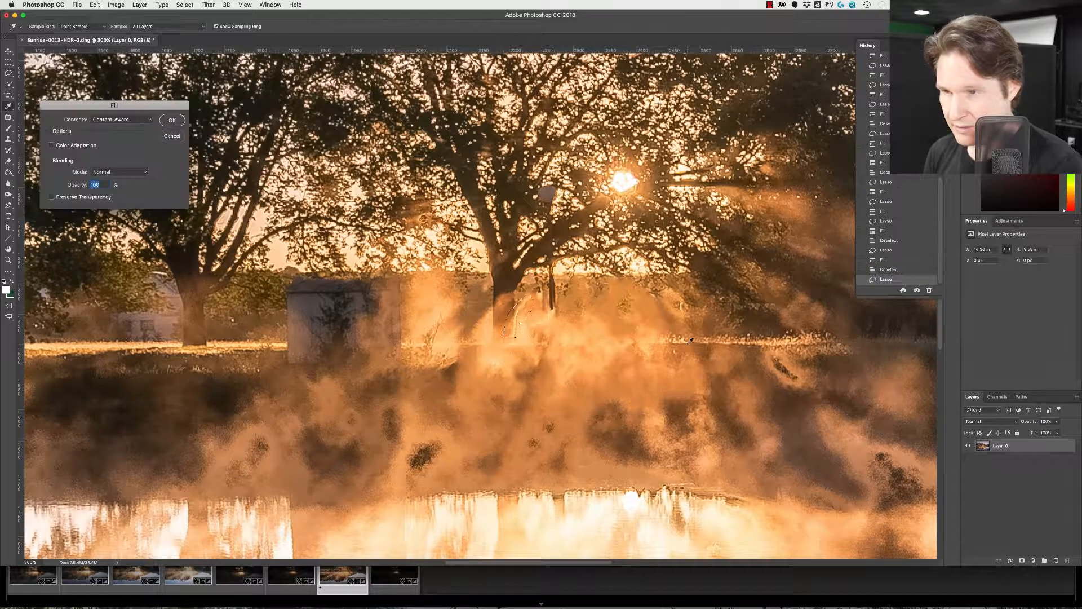
key("Return")
key("super+d")
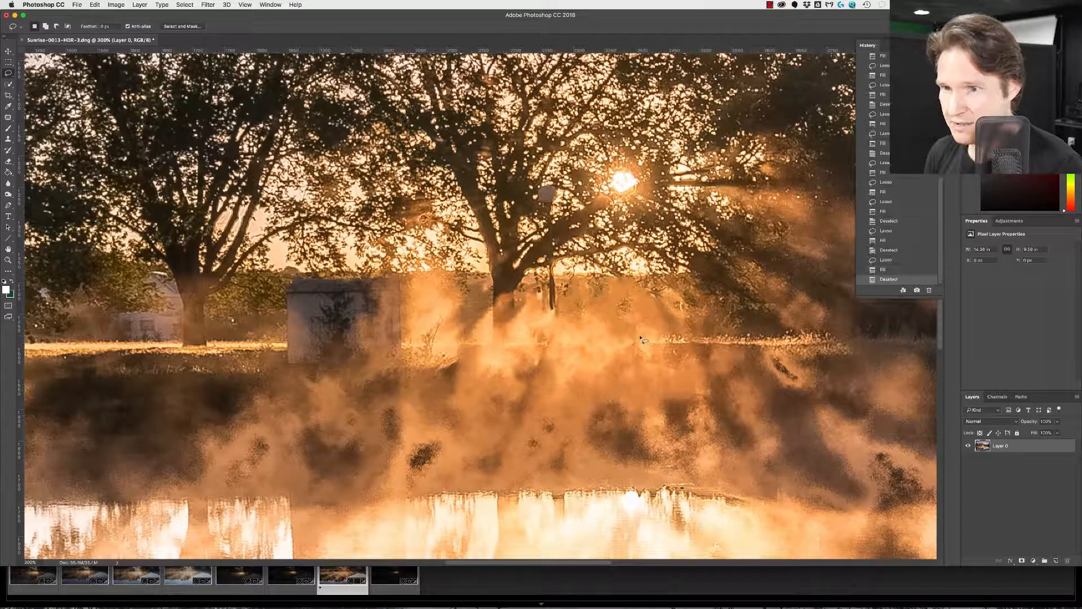
Lasso the dark blotch on the bank to the right of the sun rays, apply Content-Aware Fill, check the photo at 100% and deselect
left_click_drag(795, 388, 768, 357)
key("shift+BackSpace")
key("Return")
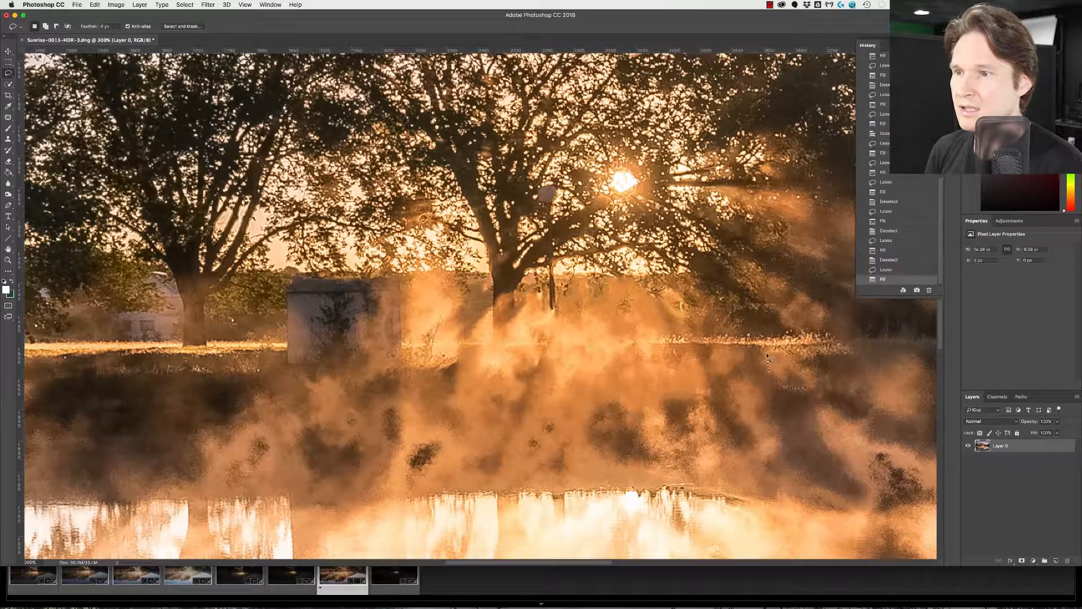
key("super+1")
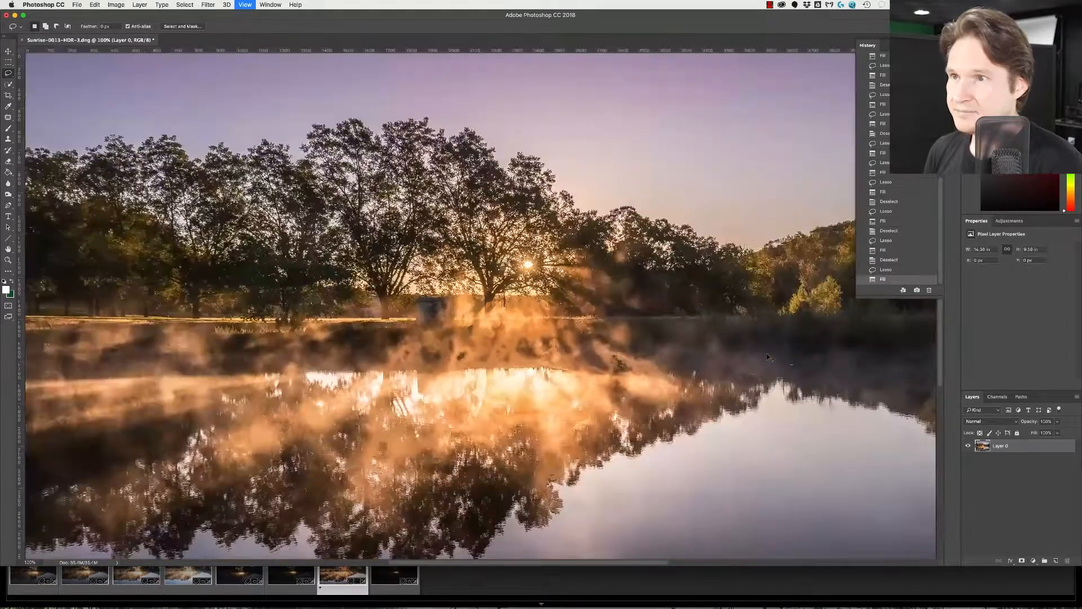
key("super+d")
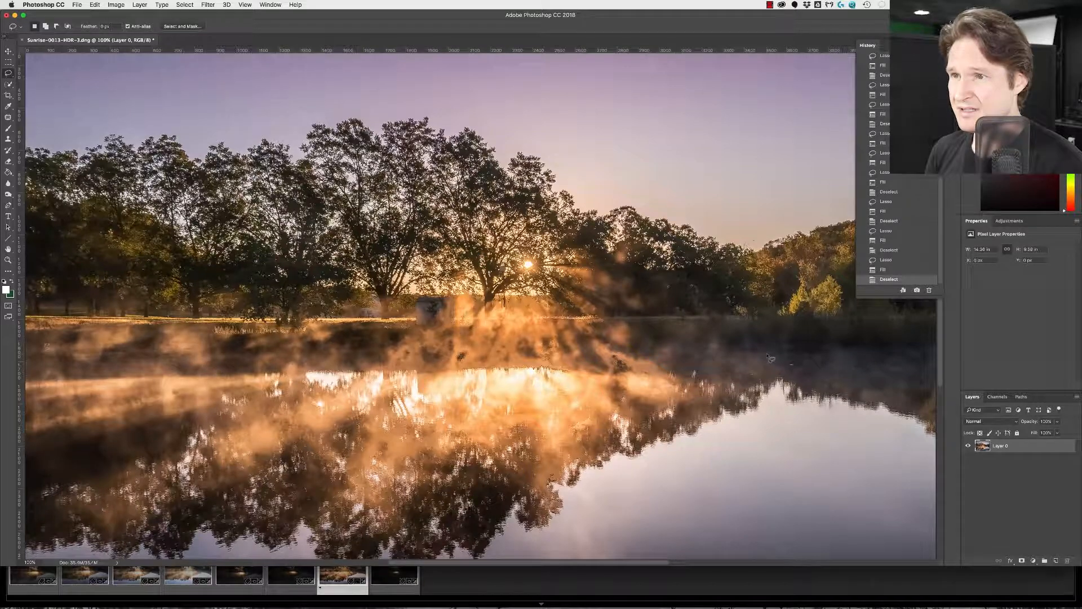
Lasso around the thin dark pole beside the tree trunk, down to its lower end in the mist
key("super+equal")
key("super+equal")
key("super+equal")
key("super+equal")
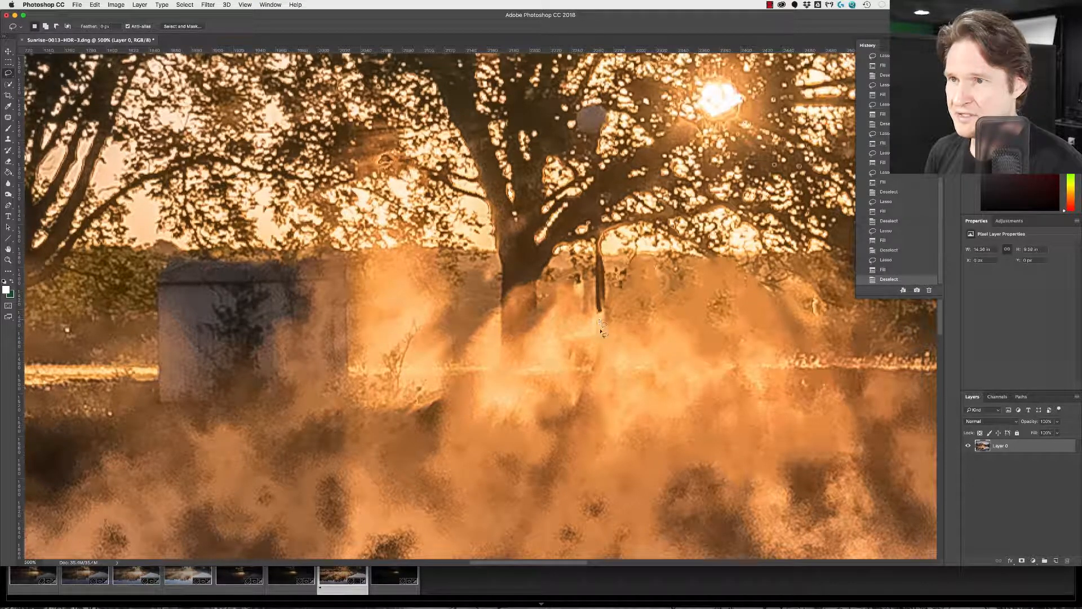
left_click(8, 117)
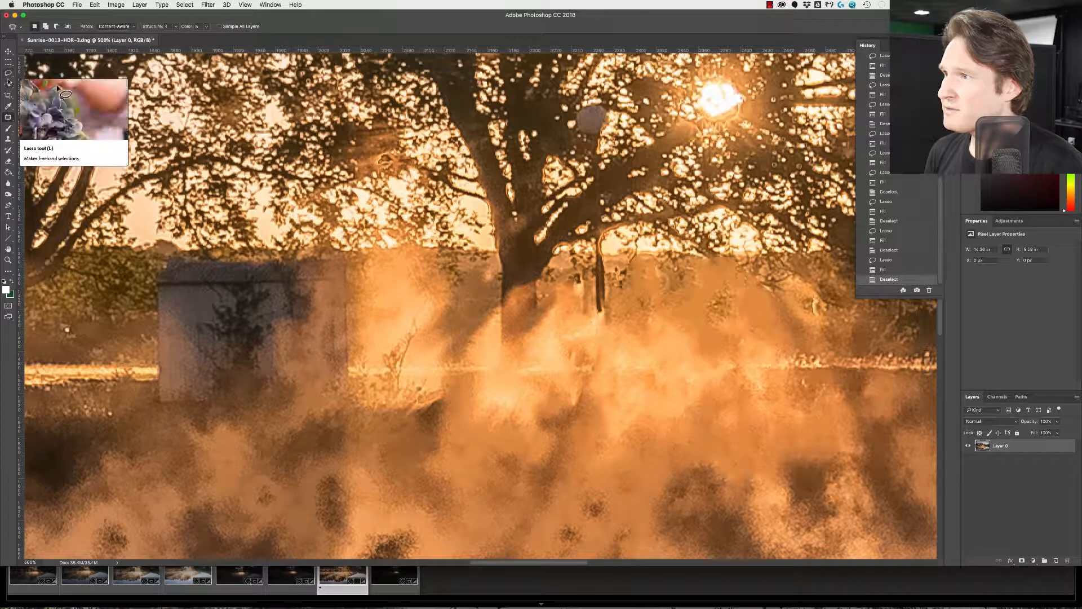
left_click(8, 73)
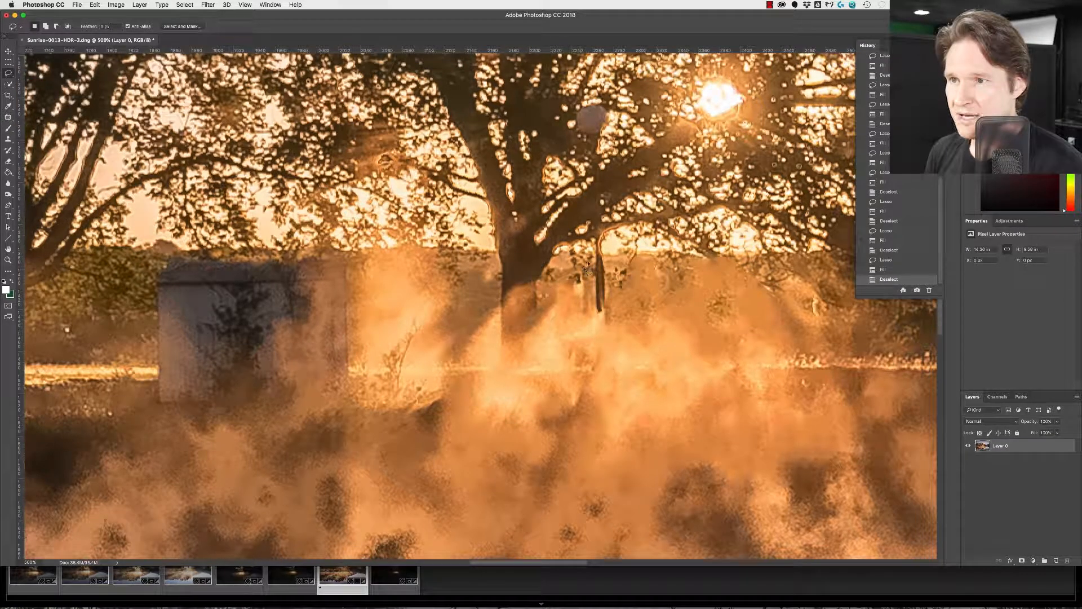
mouse_move(591, 268)
left_mouse_down()
mouse_move(593, 322)
mouse_move(613, 325)
left_mouse_up()
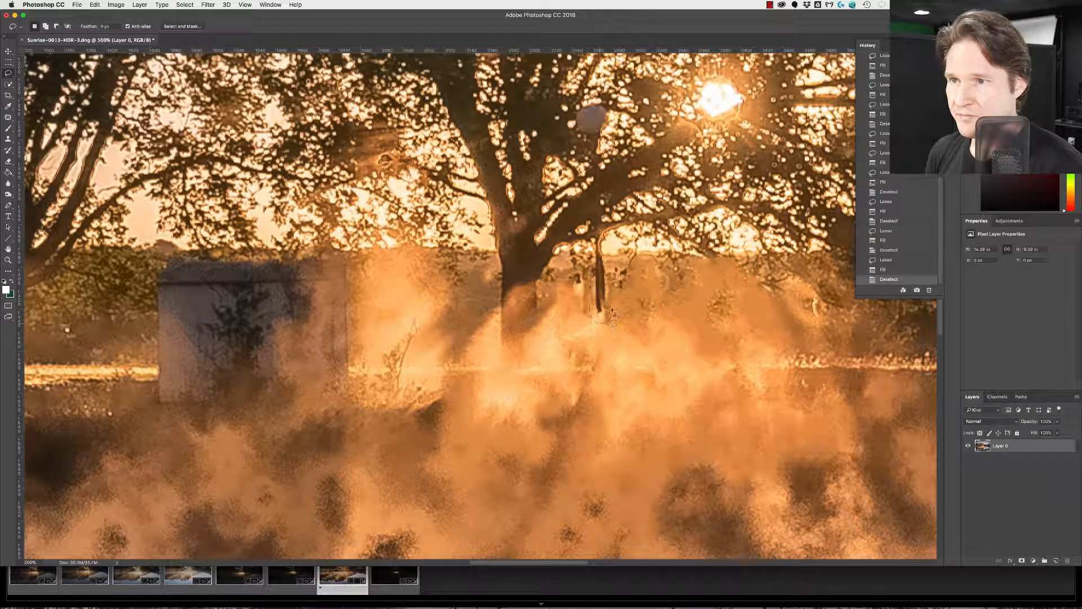
mouse_move(614, 281)
left_mouse_down()
mouse_move(607, 255)
mouse_move(595, 263)
left_mouse_up()
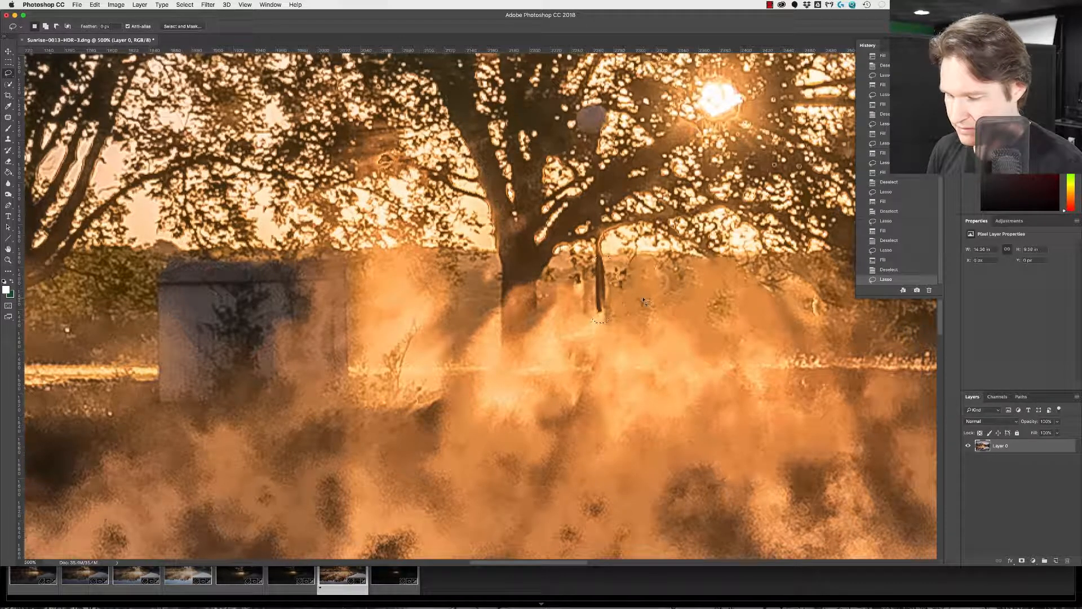
Extend the dark pole beside the trunk farther down into the mist with the Patch tool, undoing the first attempt, and deselect
left_click(9, 118)
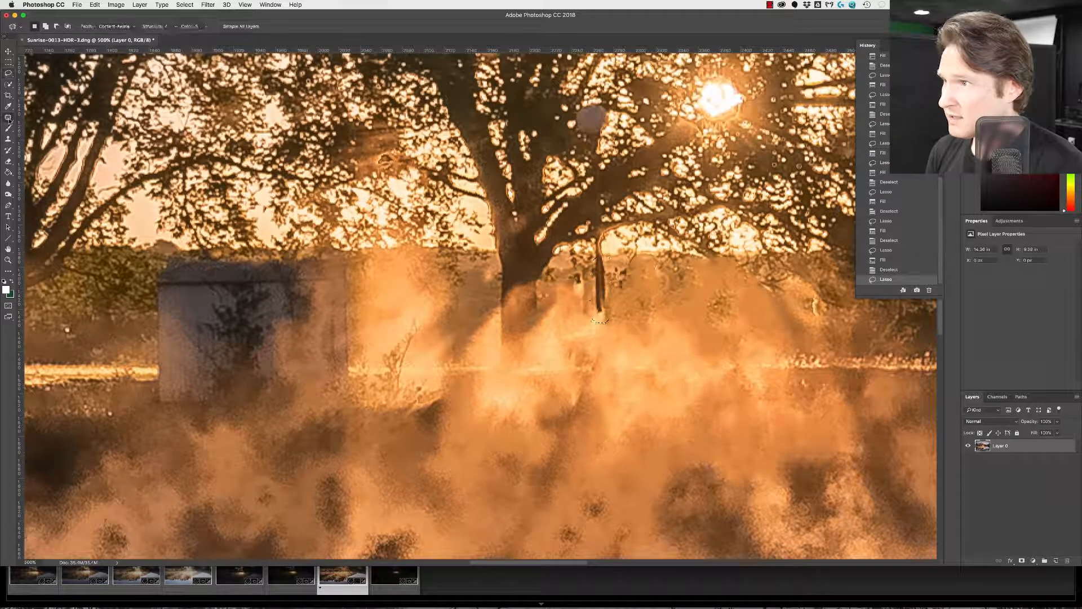
mouse_move(603, 297)
left_mouse_down()
mouse_move(602, 356)
mouse_move(598, 320)
left_mouse_up()
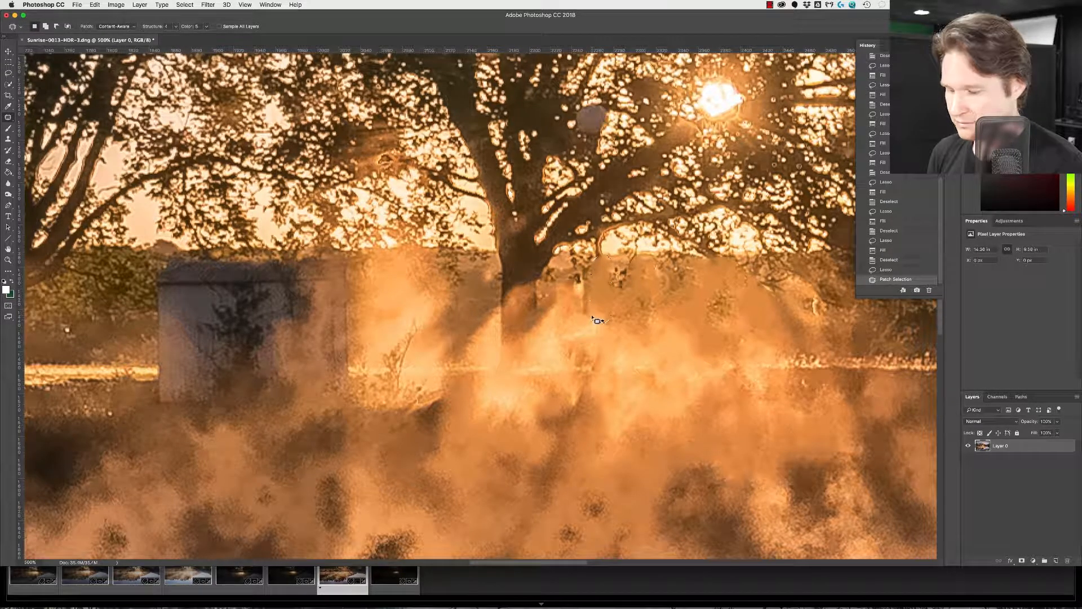
key("super+z")
mouse_move(599, 307)
left_mouse_down()
mouse_move(589, 361)
mouse_move(606, 375)
mouse_move(617, 351)
mouse_move(597, 280)
left_mouse_up()
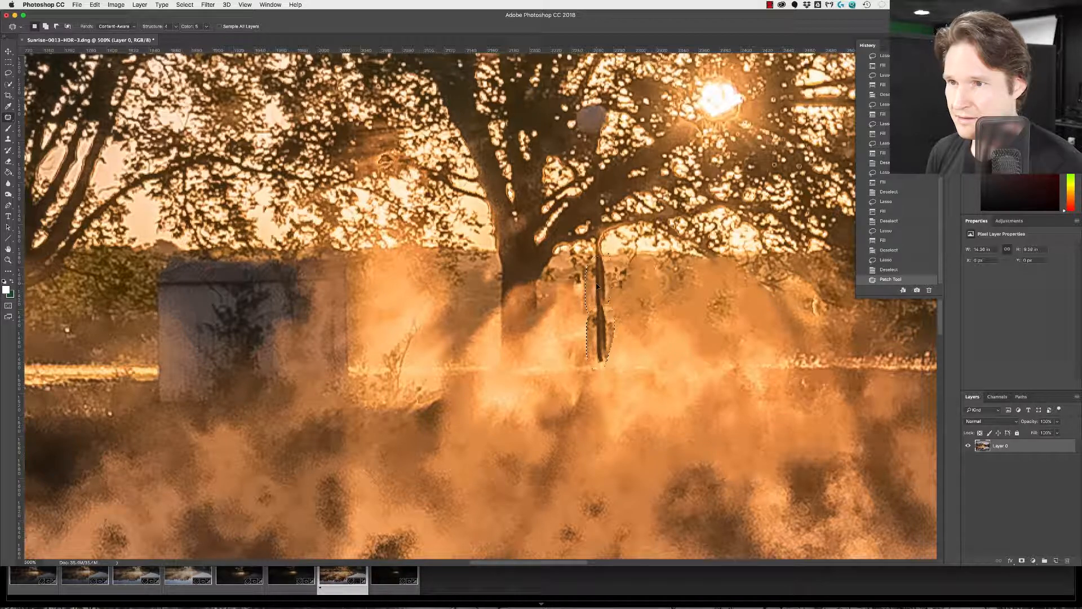
left_click_drag(597, 285, 611, 289)
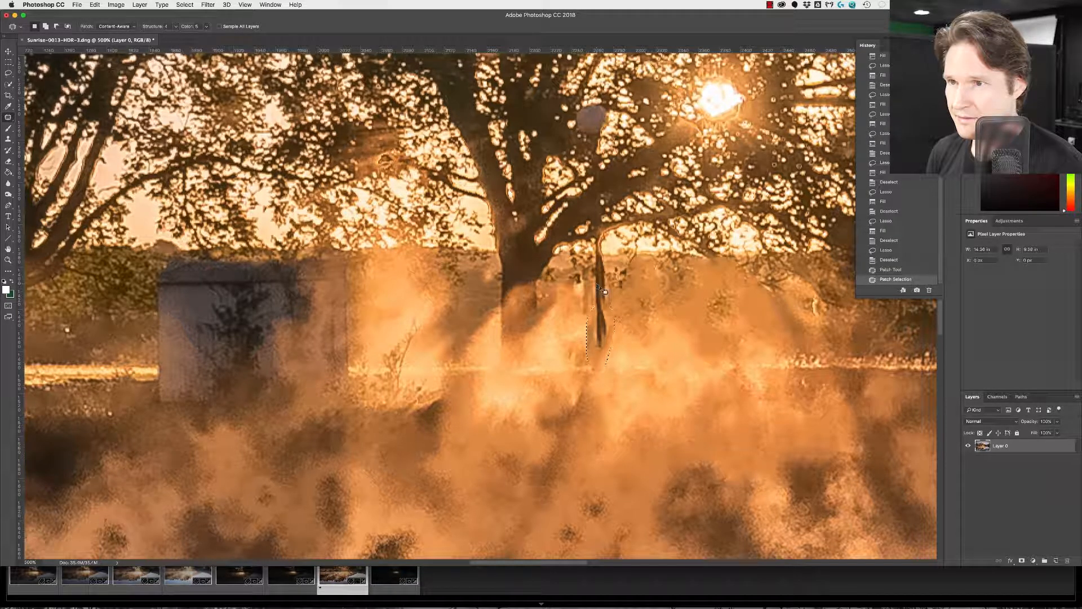
key("super+d")
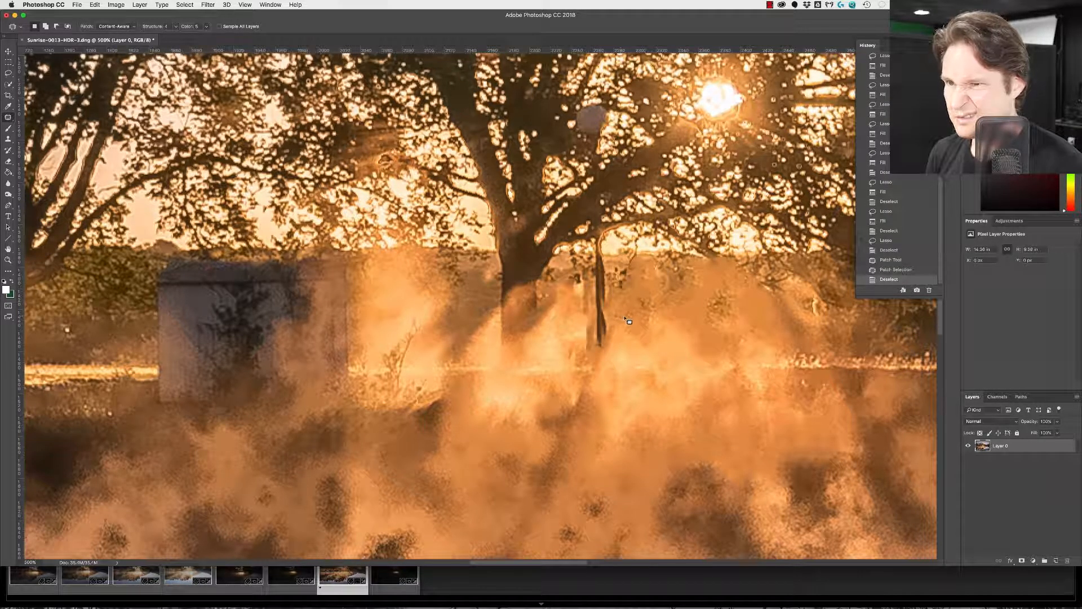
Review the retouched mist and pole in the whole photo at 100%
key("super+minus")
key("super+minus")
key("super+minus")
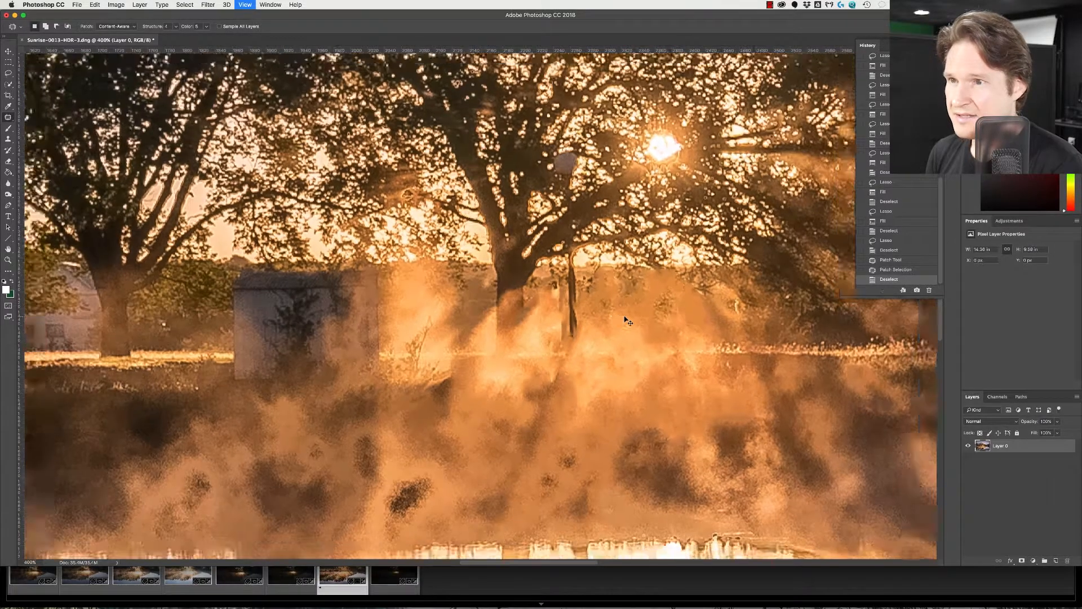
key("super+minus")
key("super+minus")
key("super+minus")
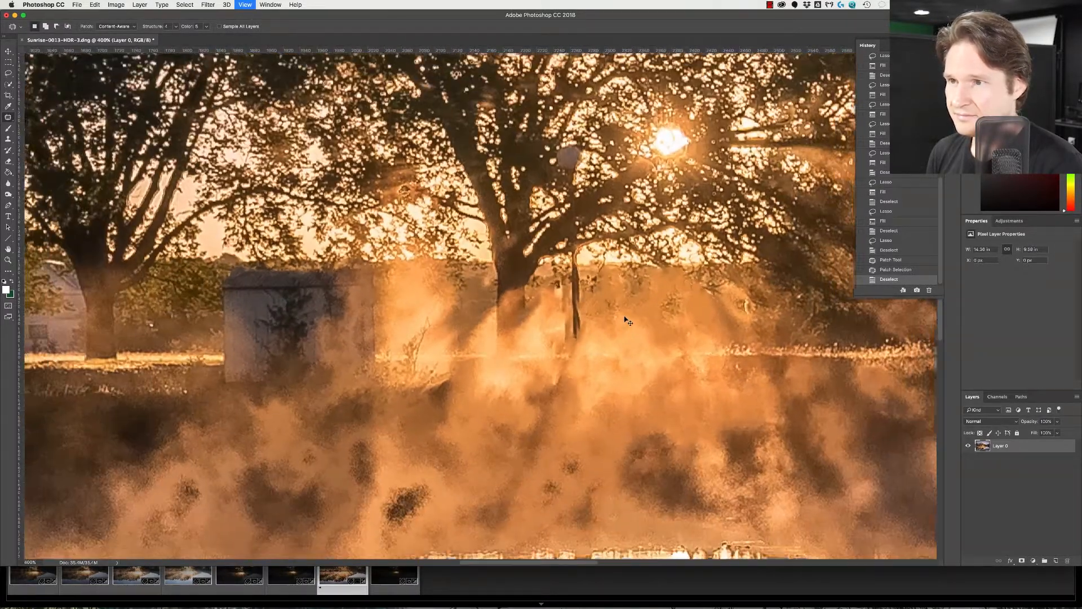
key("super+minus")
key("super+minus")
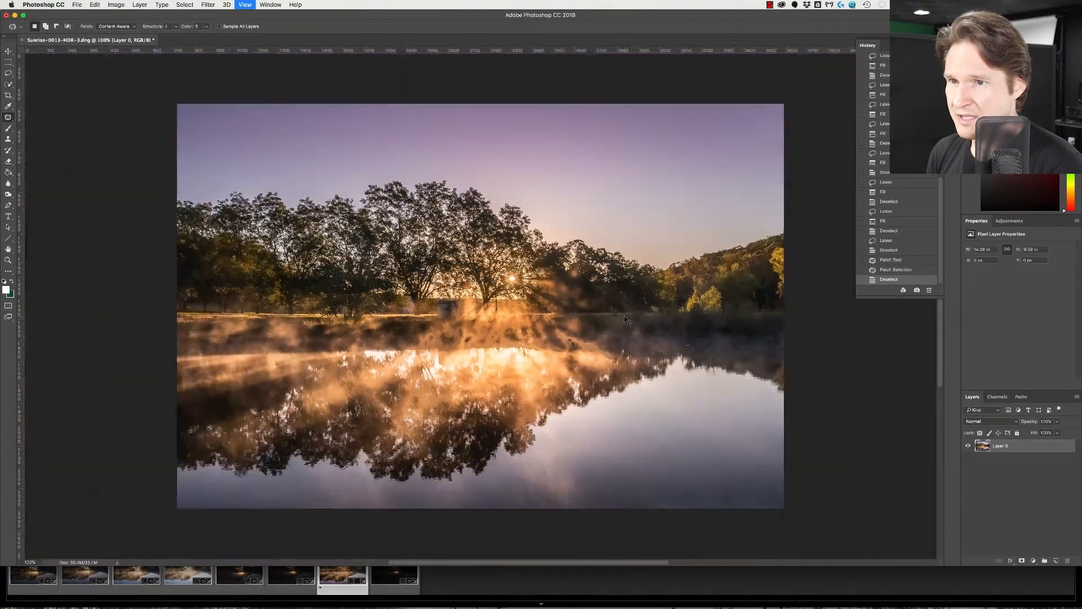